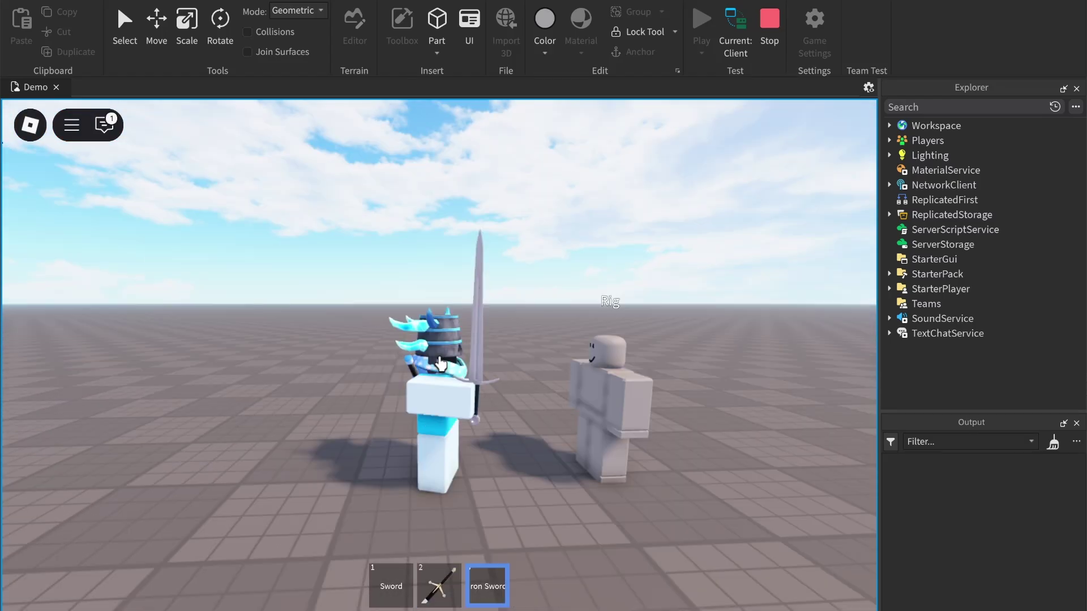
Playtest the Iron Sword by moving around the Rig dummy and striking it repeatedly
right_click_drag(440, 364, 440, 364)
key("d")
left_click(440, 363)
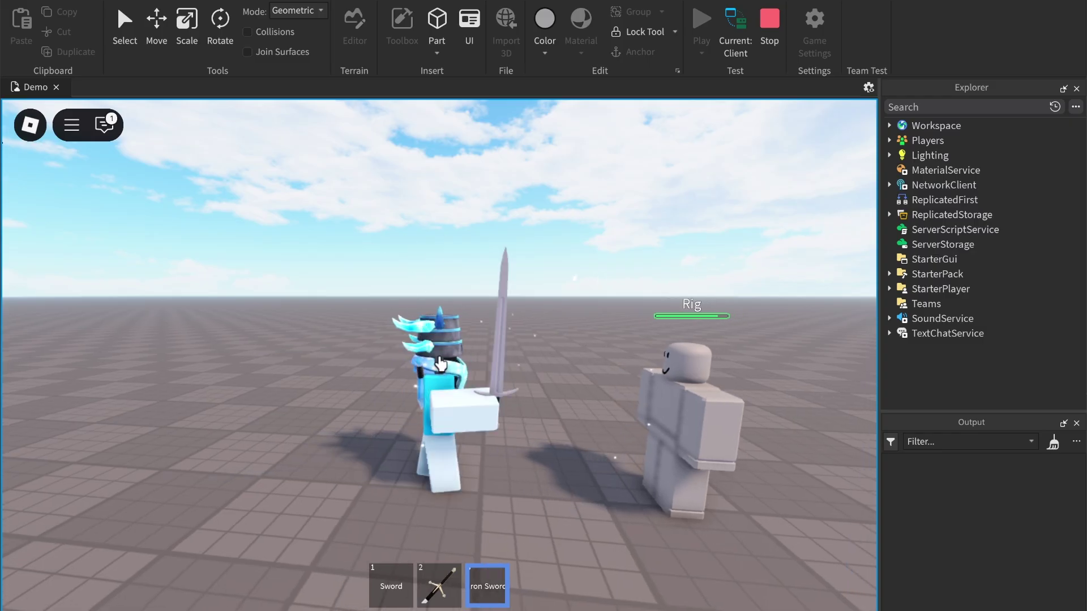
key("d")
left_click(440, 364)
right_click_drag(441, 364, 440, 364)
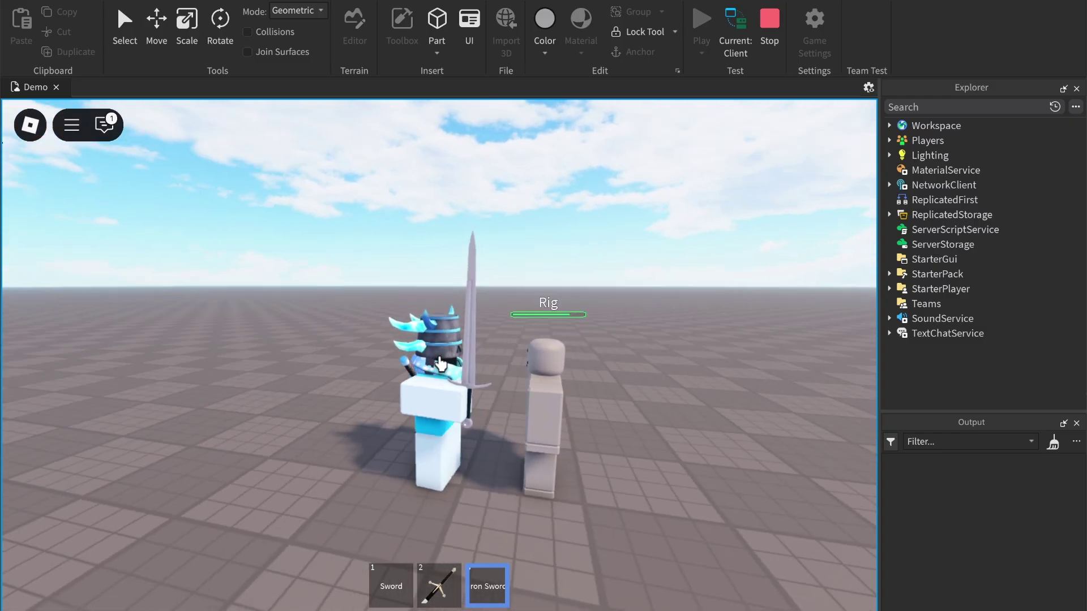
left_click(440, 362)
left_click(440, 362)
left_click(441, 362)
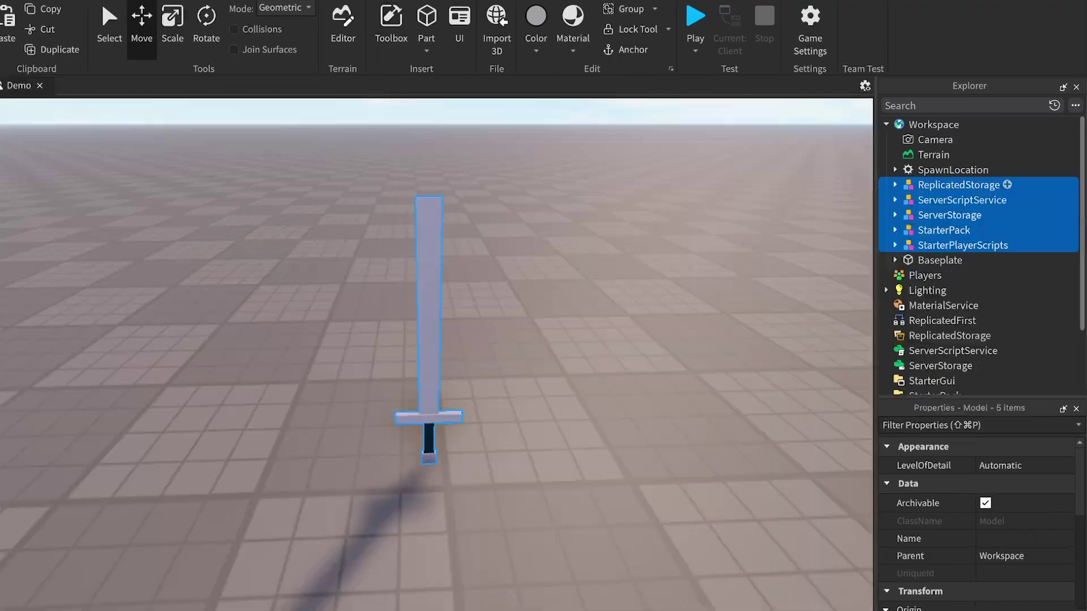
Move the StarterPlayerScripts, StarterPack, ServerStorage, ServerScriptService and ReplicatedStorage models from Workspace into the services matching their names
left_click(962, 245)
scroll(942, 269, "down", 4)
left_click(885, 327)
left_click_drag(962, 162, 962, 357)
left_click_drag(943, 163, 934, 314)
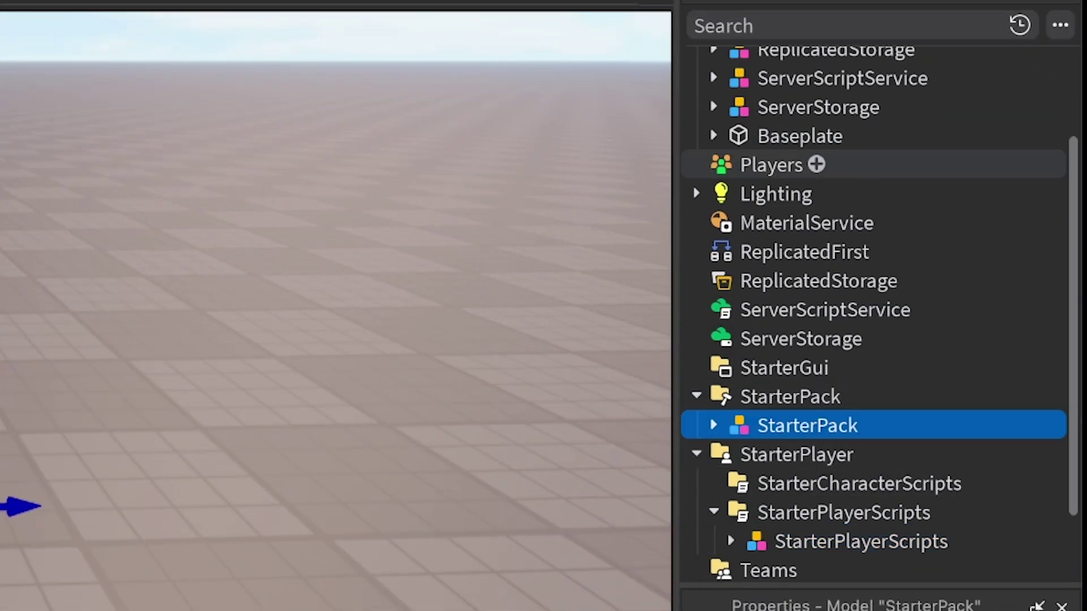
left_click_drag(818, 108, 818, 340)
scroll(820, 334, "up", 4)
left_click_drag(826, 206, 825, 410)
left_click_drag(827, 177, 820, 352)
Ungroup all five moved models inside their services together
left_click(837, 410, "ctrl")
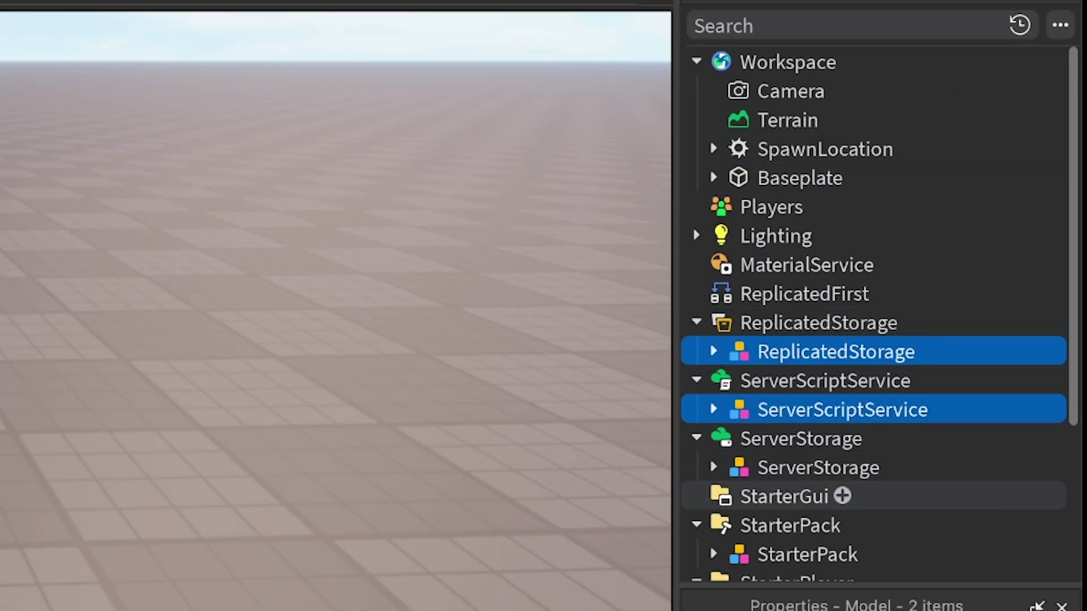
scroll(849, 494, "down", 3)
left_click(821, 291, "ctrl")
left_click(815, 378, "ctrl")
left_click(849, 495, "ctrl")
key("ctrl+u")
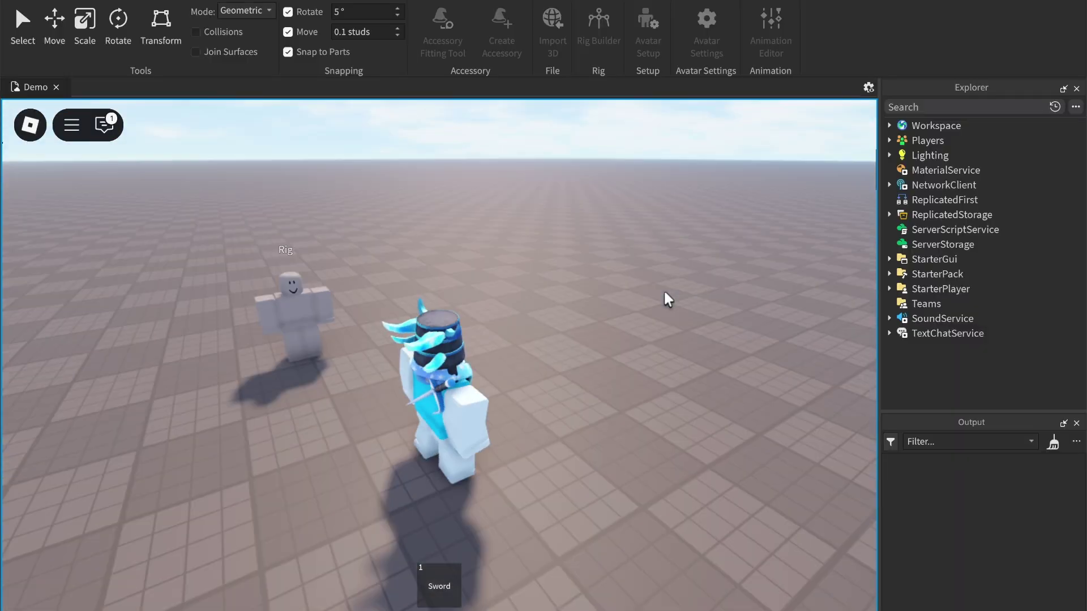
Playtest the default Sword by equipping it and attacking the Rig, and end the test session
key("1")
key("w")
left_click(664, 293)
left_click(665, 292)
left_click(665, 292)
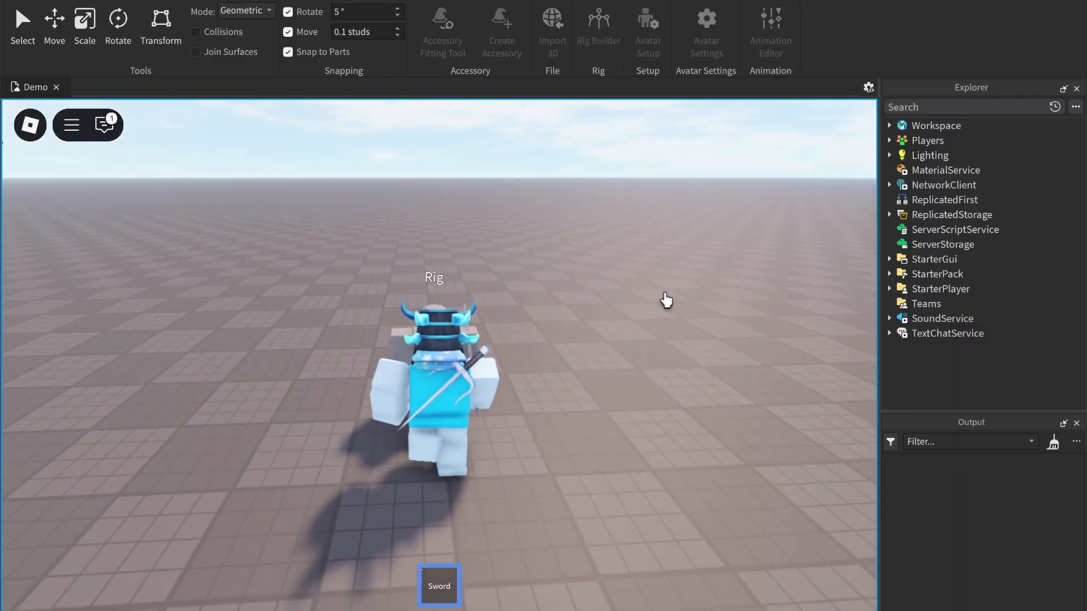
left_click(666, 300)
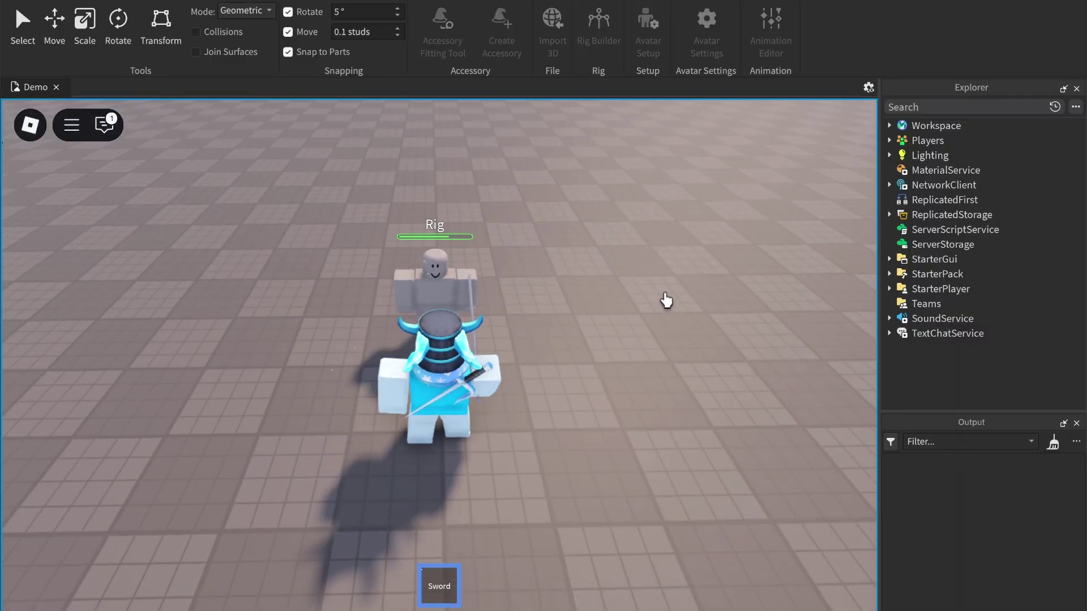
key("shift+F5")
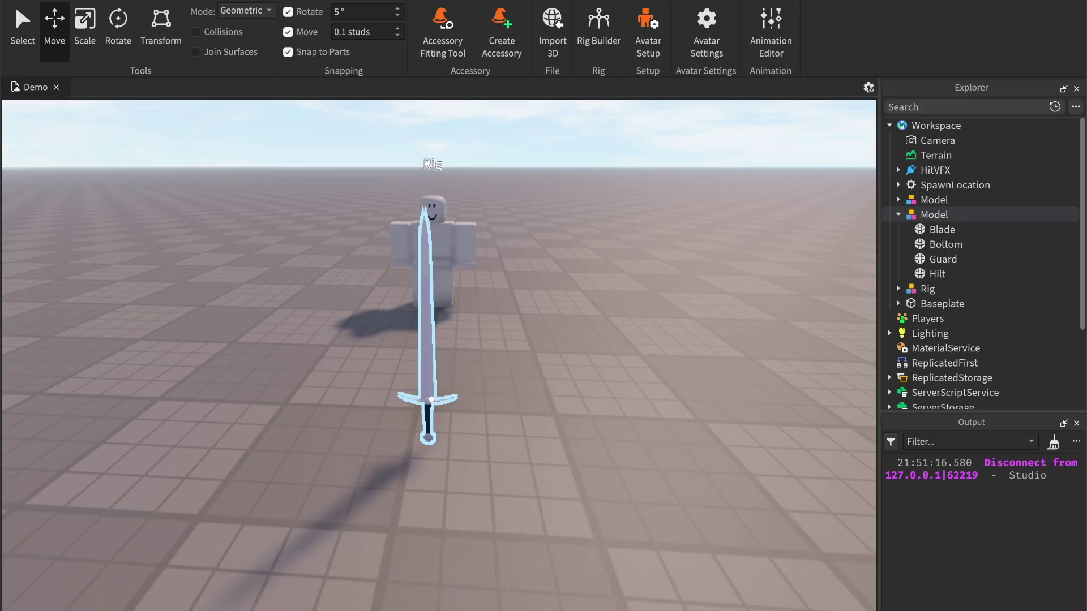
key("Escape")
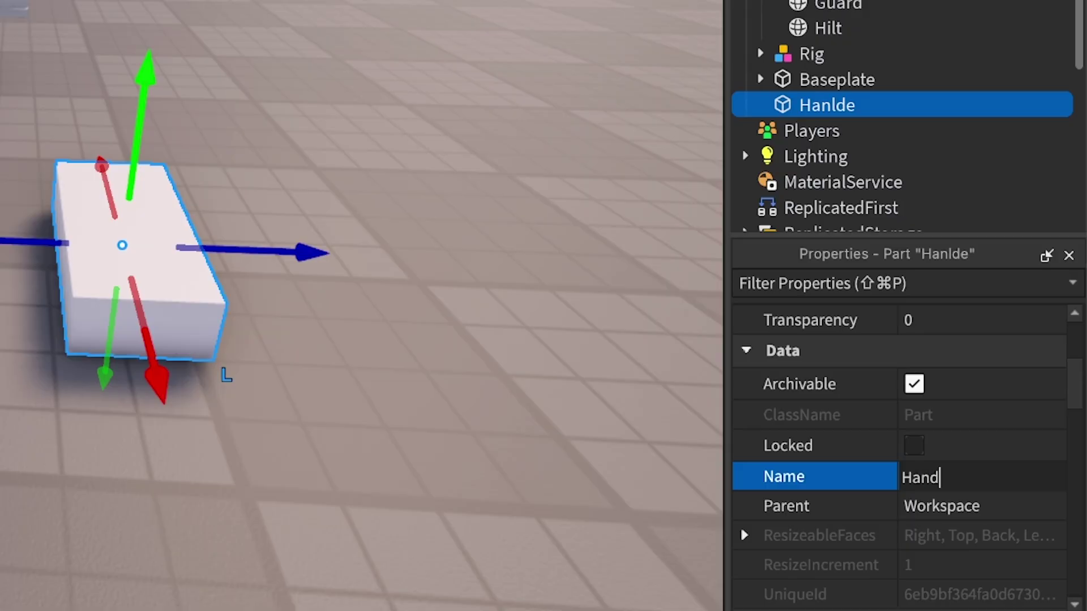
Name the new block part Handle and unanchor the sword's Blade, Bottom, Guard, Hilt and Handle parts
type("le")
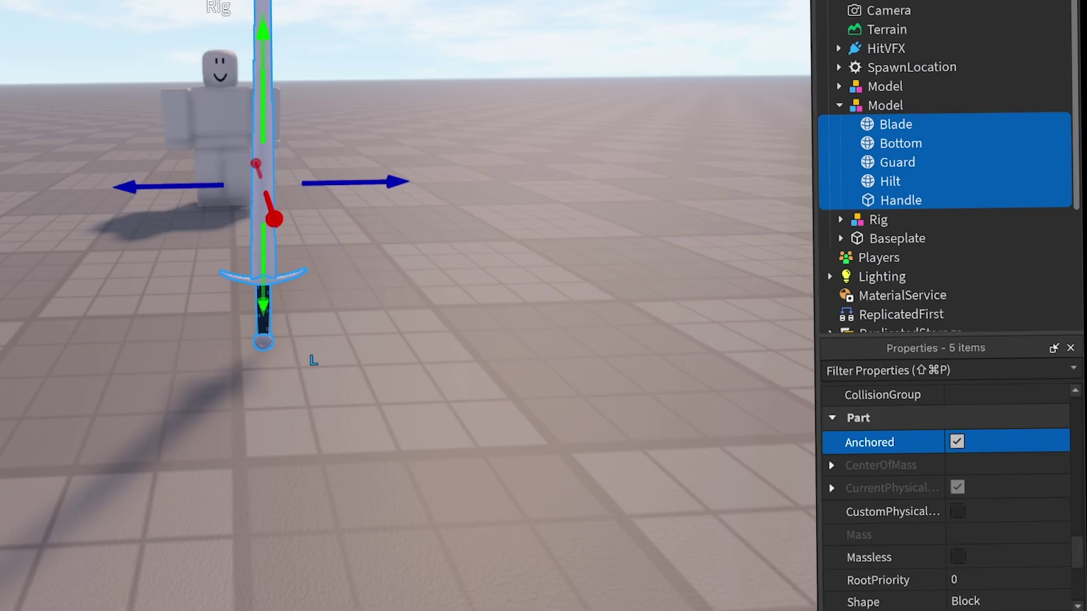
scroll(945, 493, "up", 5)
left_click(956, 470)
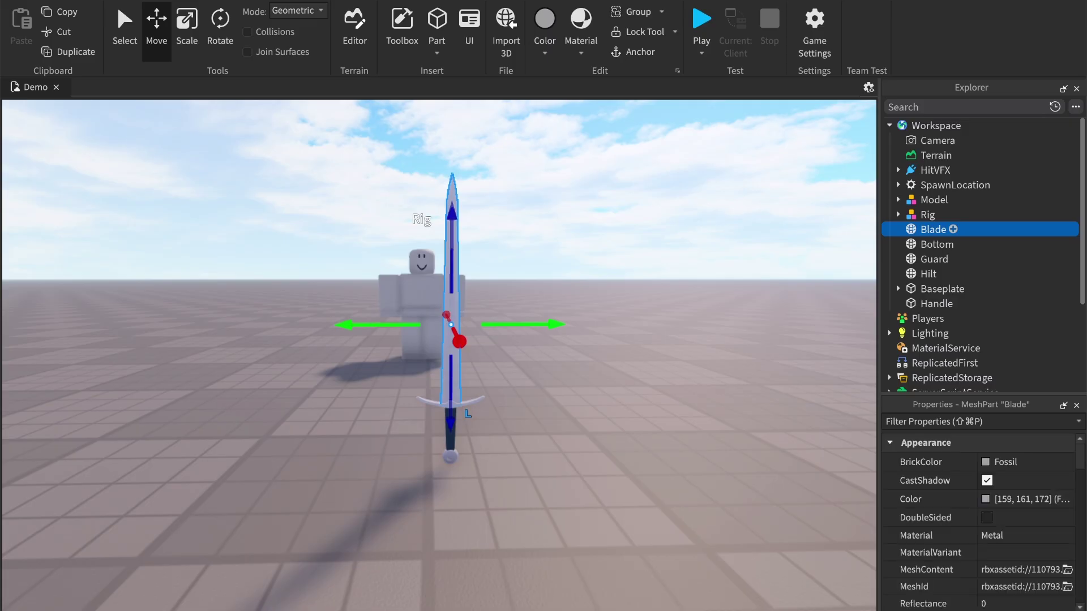
Add a WeldConstraint to the Blade with Part0 set to Blade and Part1 set to Handle
left_click(953, 230)
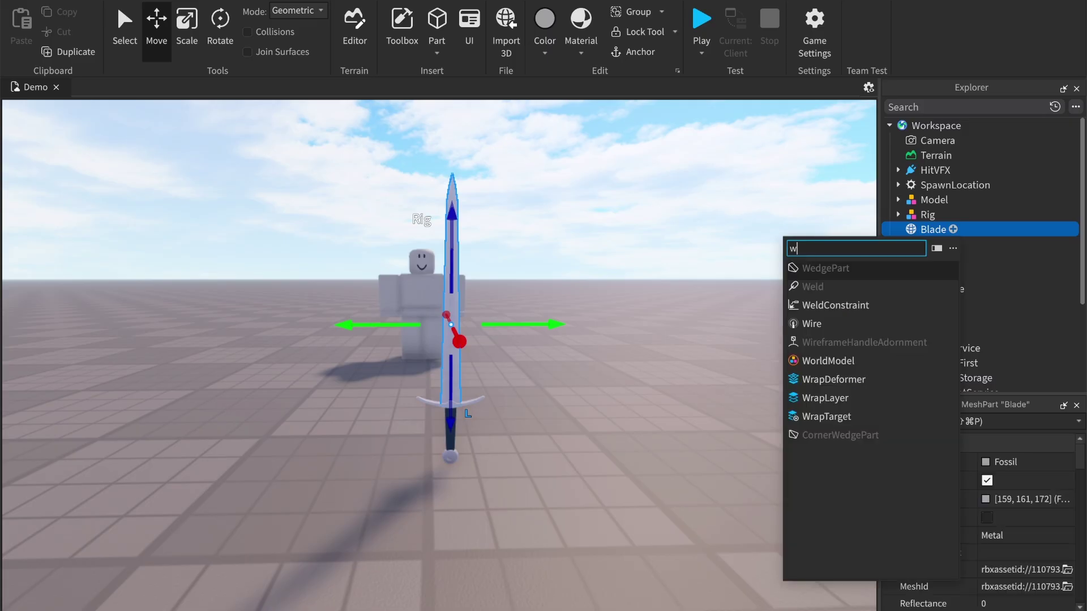
type("we")
key("Return")
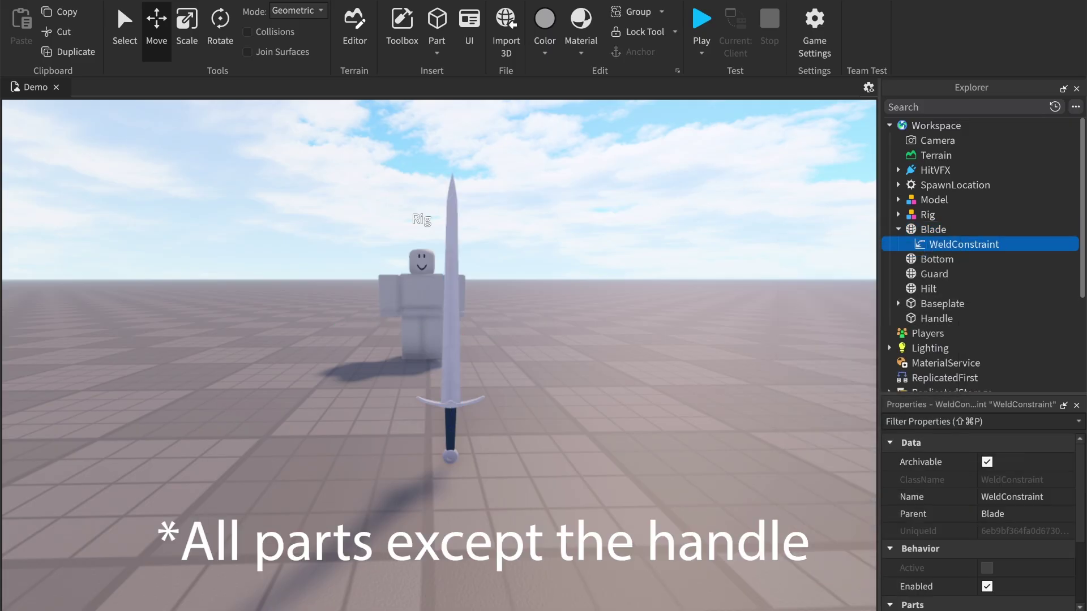
left_click(1013, 516)
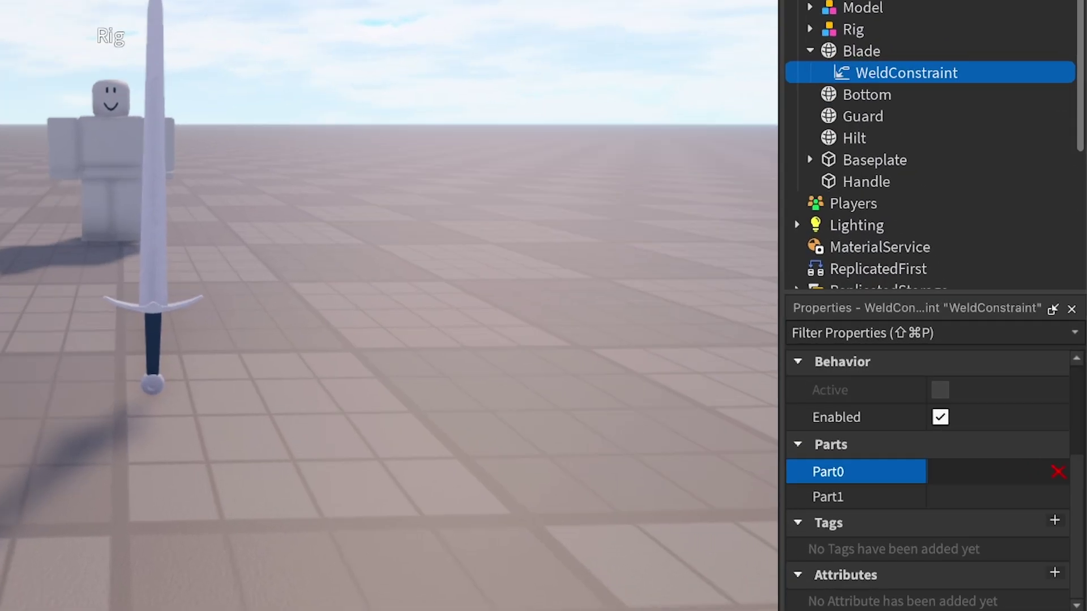
left_click(862, 50)
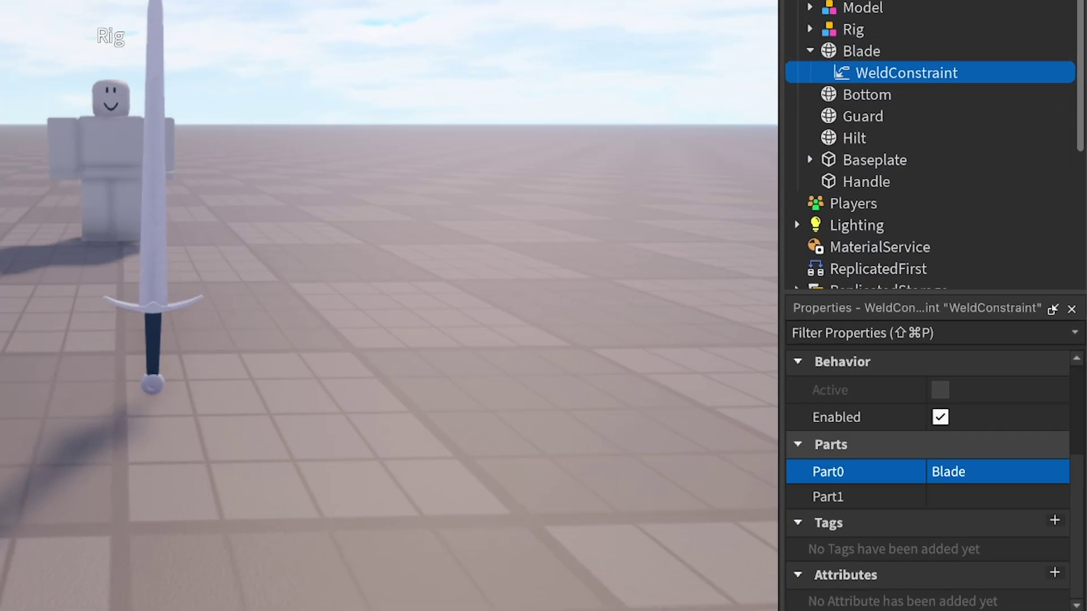
left_click(996, 496)
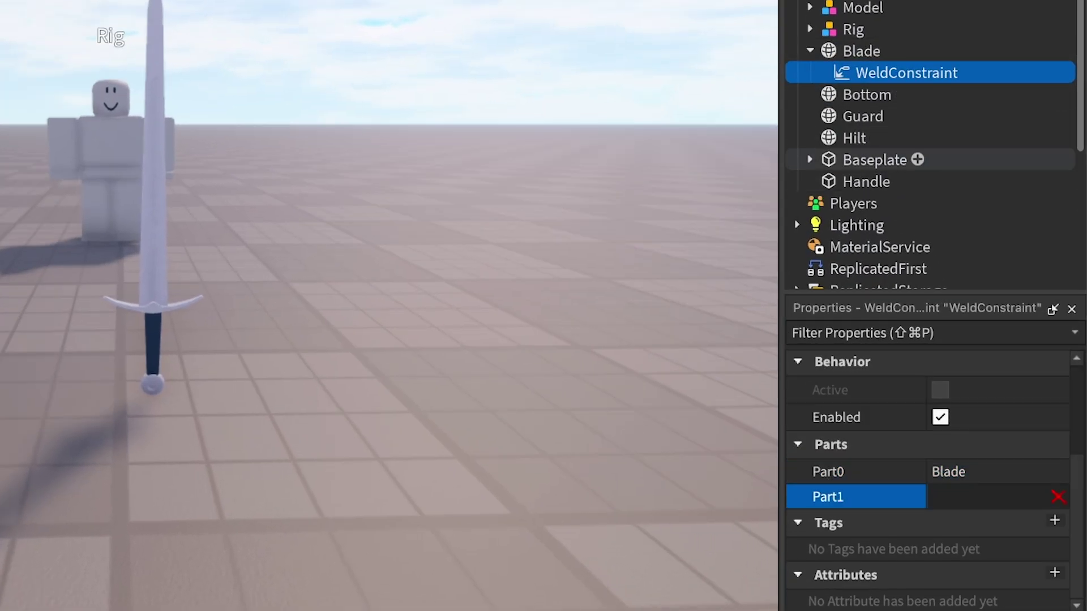
left_click(866, 182)
Copy the Blade's WeldConstraint into the Bottom, Guard and Hilt parts
key("super+c")
left_click(866, 95)
left_click(854, 138, "shift")
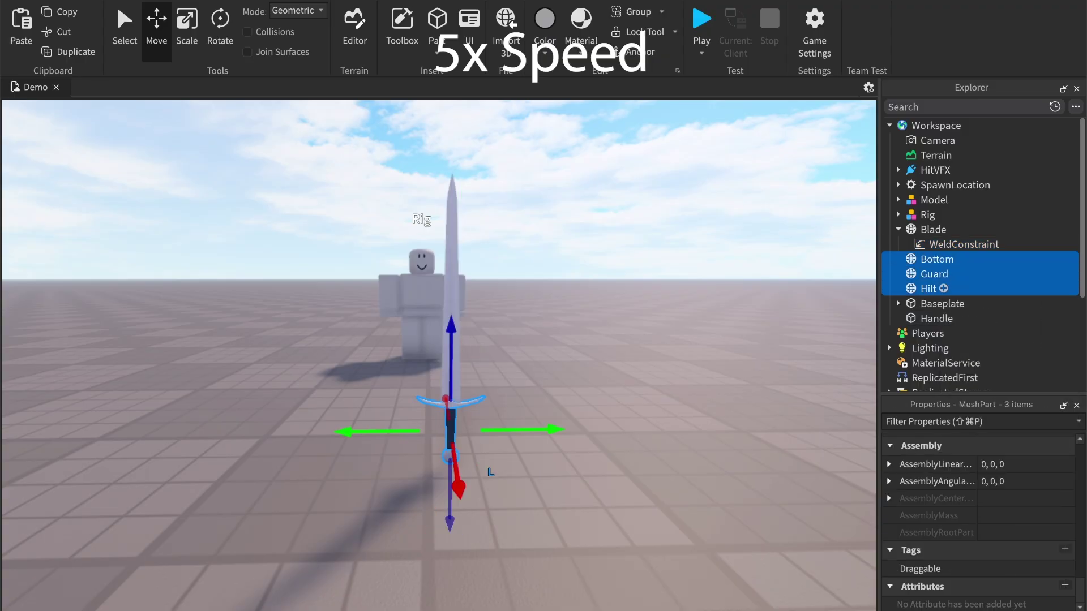
key("super+shift+v")
Set Part0 of the copied WeldConstraints in Bottom, Guard and Hilt to their own parent part
left_click(963, 274)
left_click(996, 517)
left_click(936, 259)
left_click(963, 304)
left_click(996, 516)
left_click(934, 289)
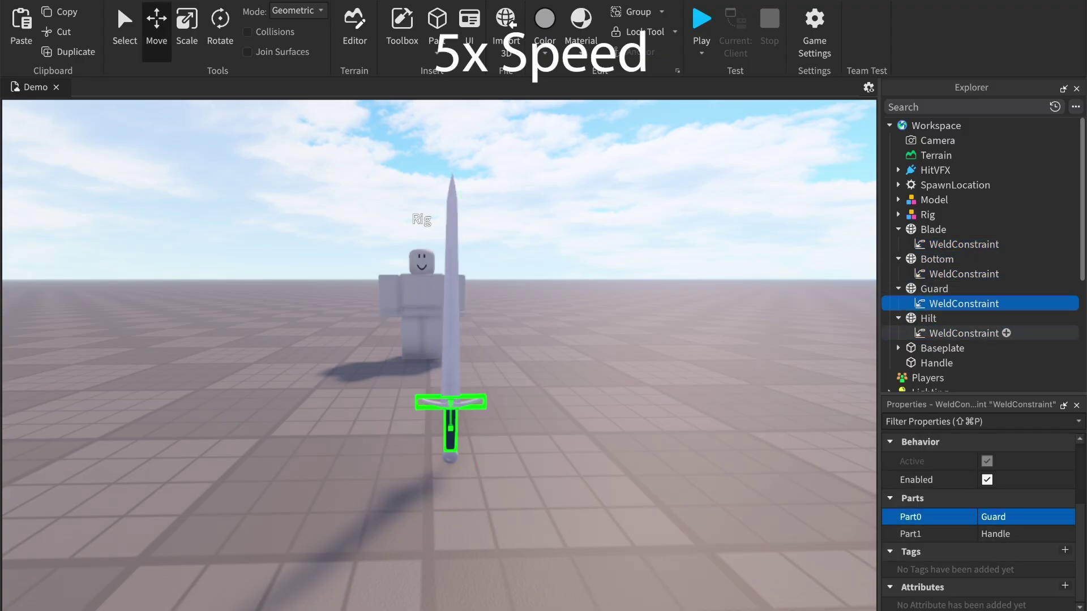
left_click(963, 333)
left_click(996, 517)
Insert a Tool into Workspace and move the Blade, Bottom, Guard, Hilt and Handle into it
left_click(968, 126)
type("too")
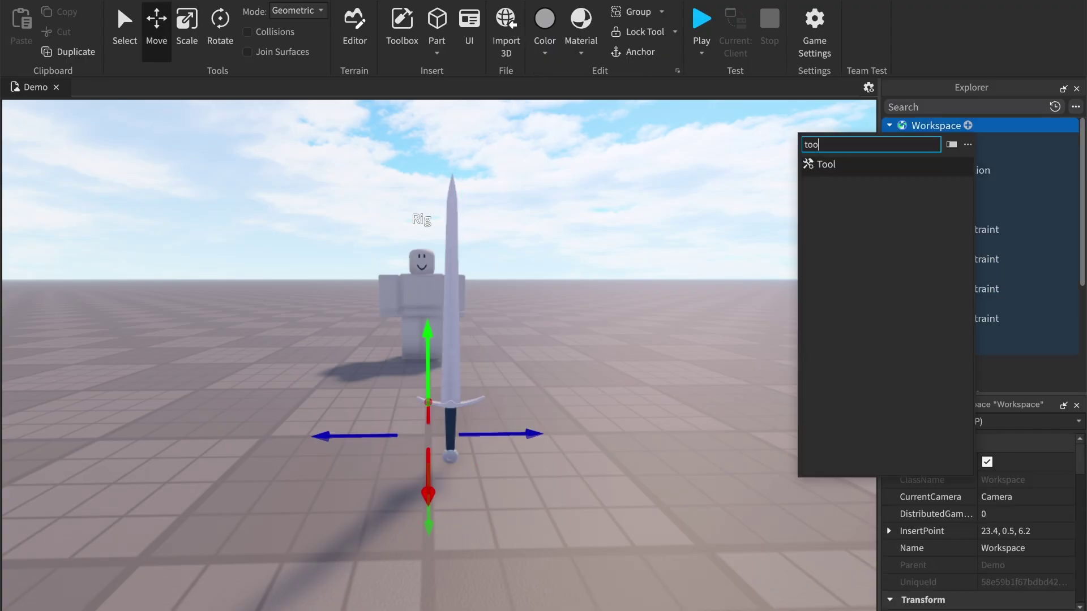
key("Return")
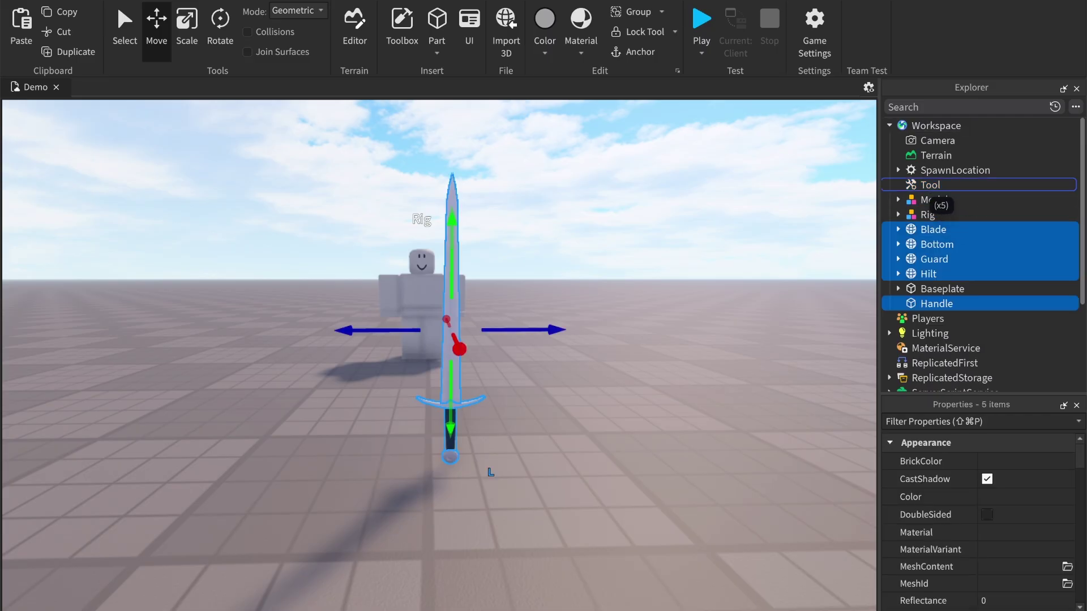
left_click_drag(931, 191, 931, 186)
Rename the tool as Iron Sword and set its parent to StarterPack
left_click(930, 185)
left_click(996, 550)
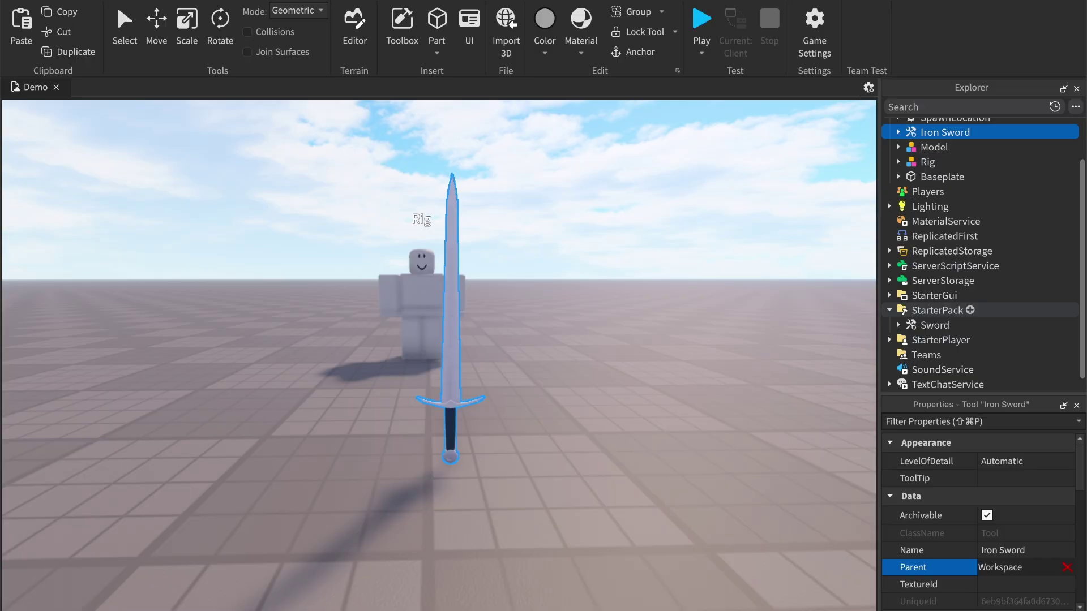
left_click(937, 310)
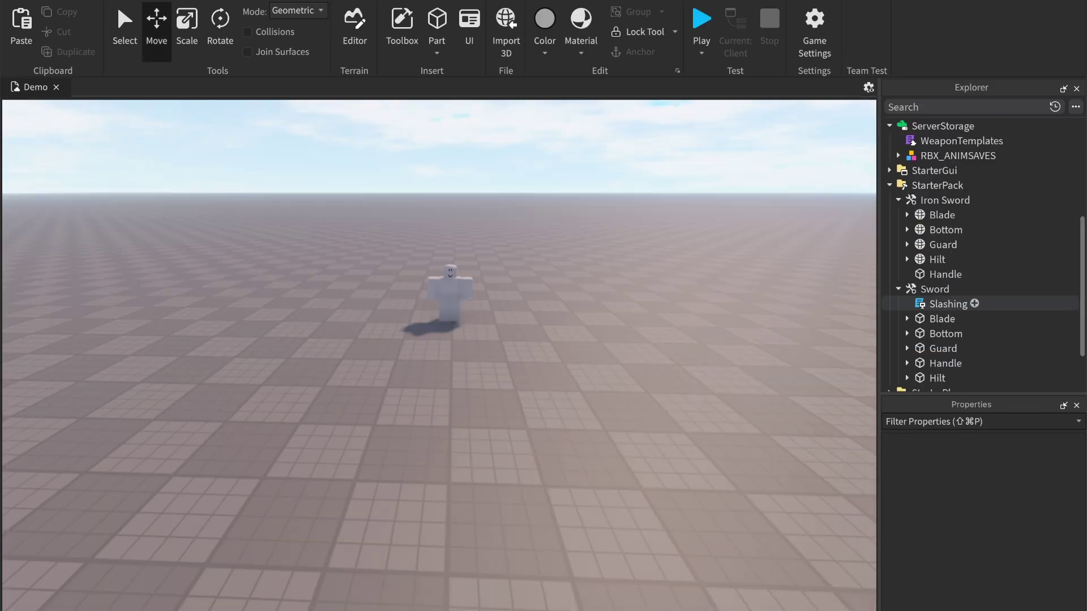
Copy the Slashing script from Sword into Iron Sword and look through its cooldown and animation settings
right_click(918, 303)
left_click(905, 330)
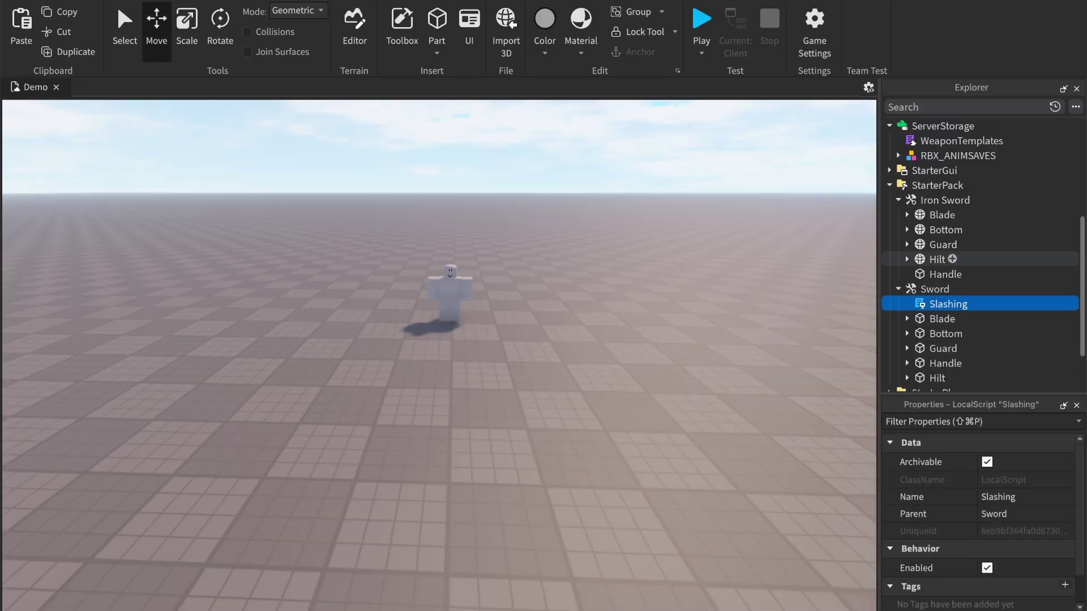
right_click(918, 200)
left_click(956, 243)
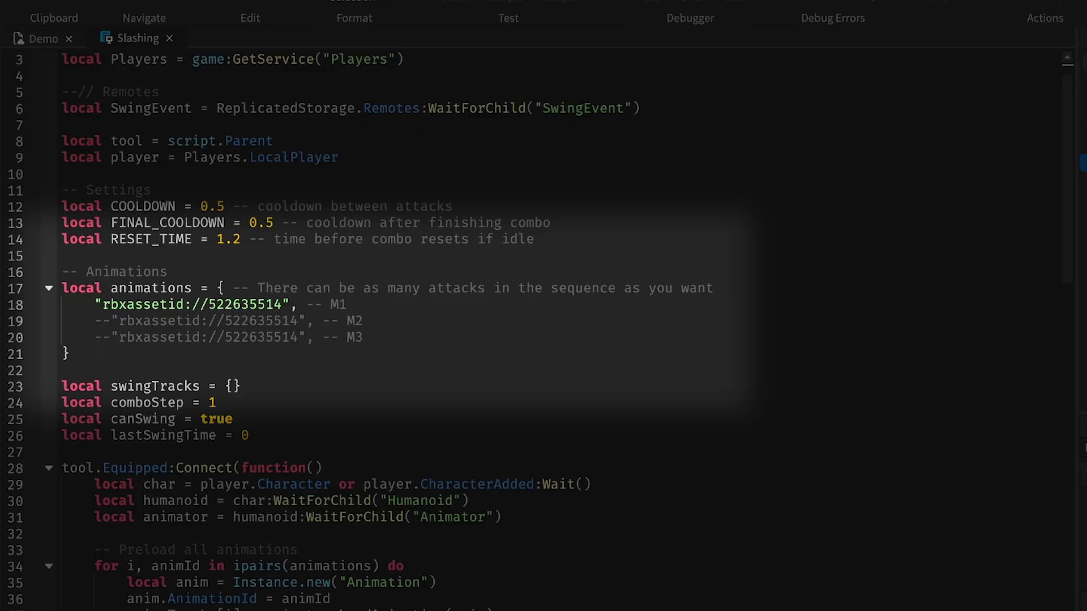
scroll(543, 329, "down", 13)
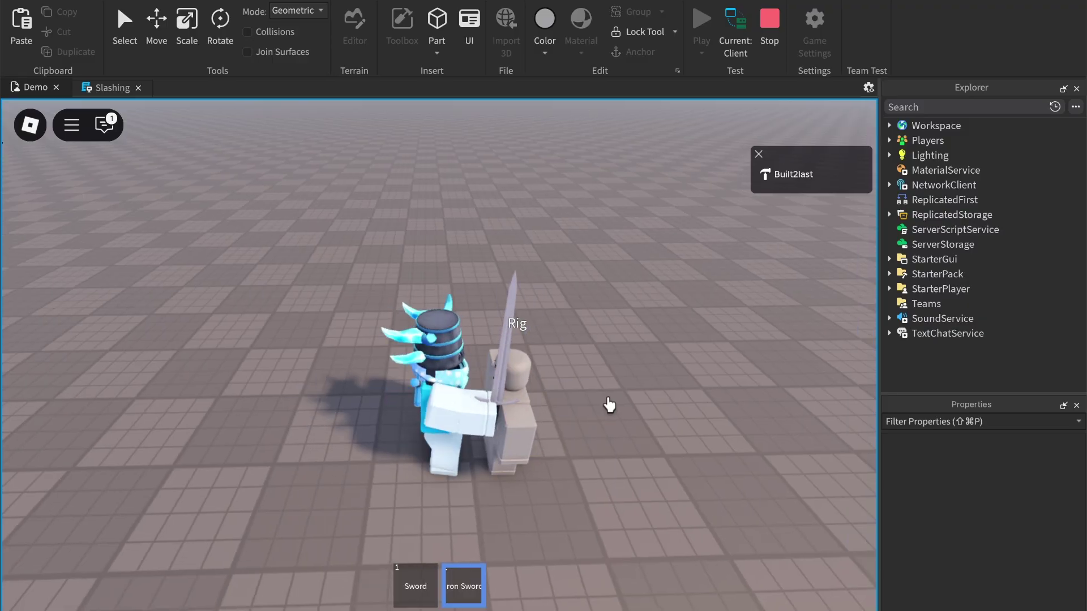
Playtest the Iron Sword's slash by walking up to the Rig and swinging
key("w")
left_click(609, 405)
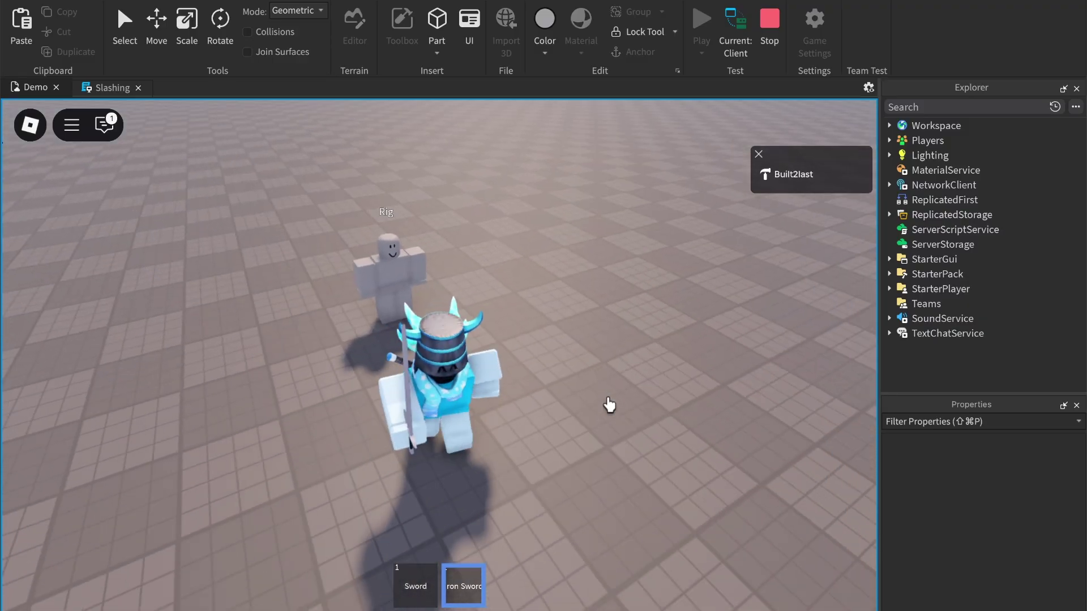
left_click(609, 405)
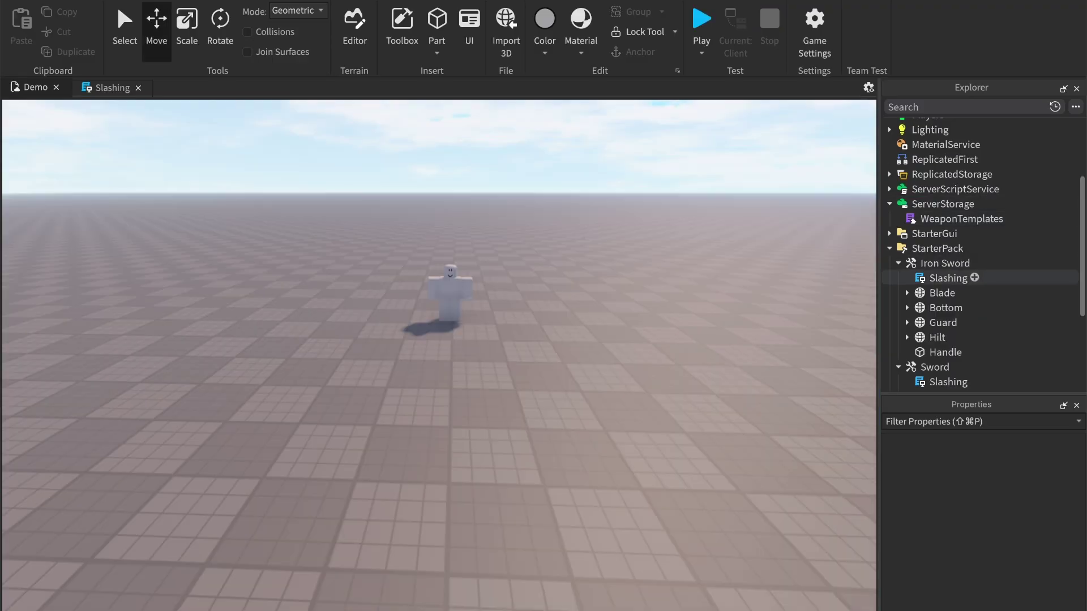
Add an "Iron Sword" entry to the WeaponTemplates module with damage 15, range 8, knockback 20 and momentum 0
scroll(981, 278, "down", 1)
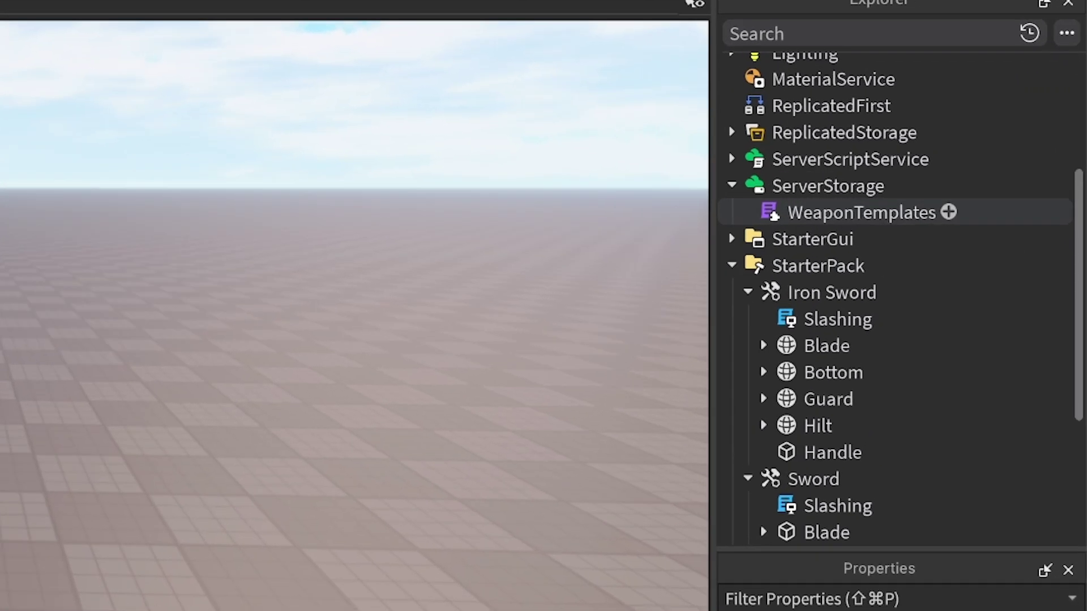
double_click(860, 212)
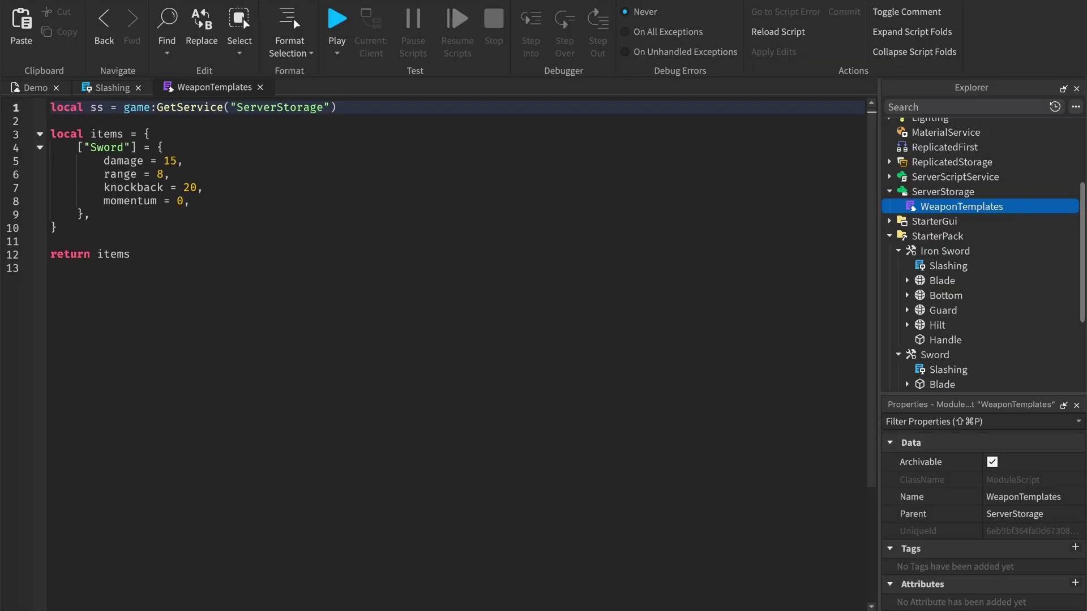
left_click(91, 214)
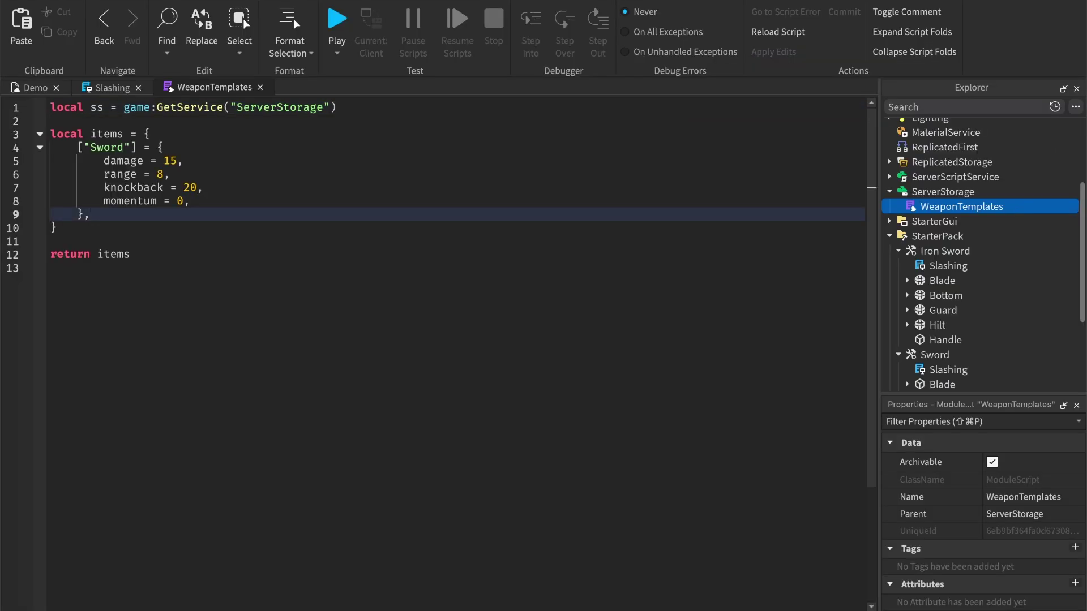
key("Return")
key("Return")
key("ctrl+v")
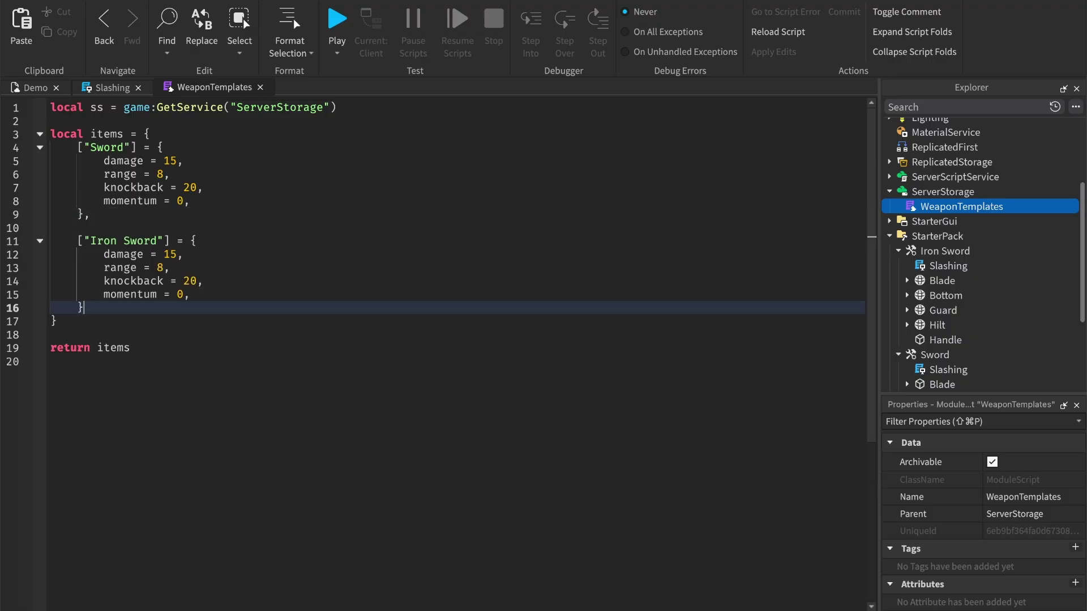
Set the damage of the "Iron Sword" entry to 30
left_click(57, 321)
double_click(170, 254)
type("30")
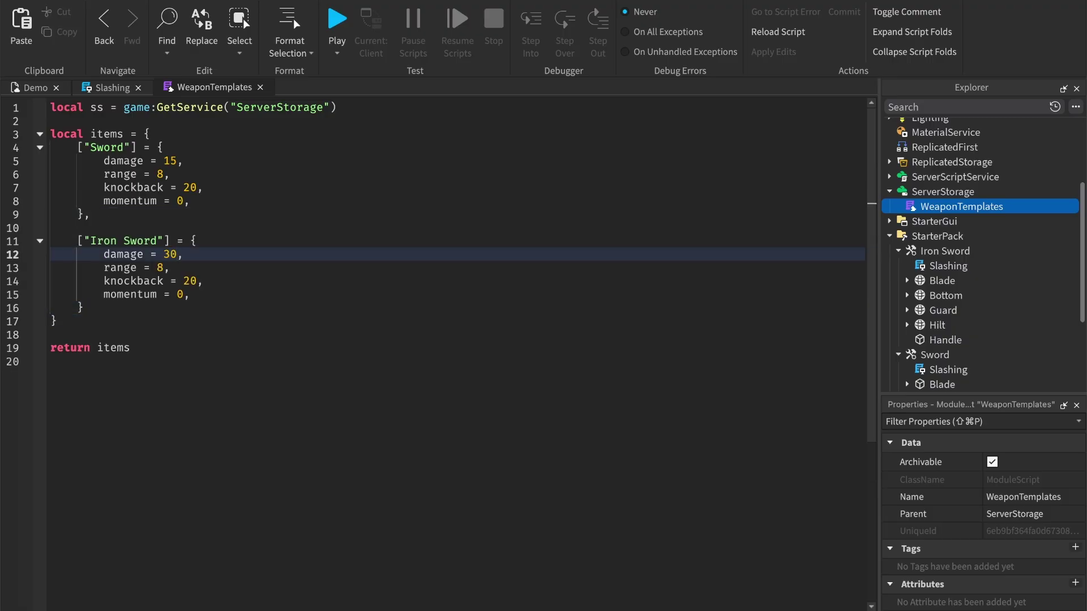
left_click(52, 335)
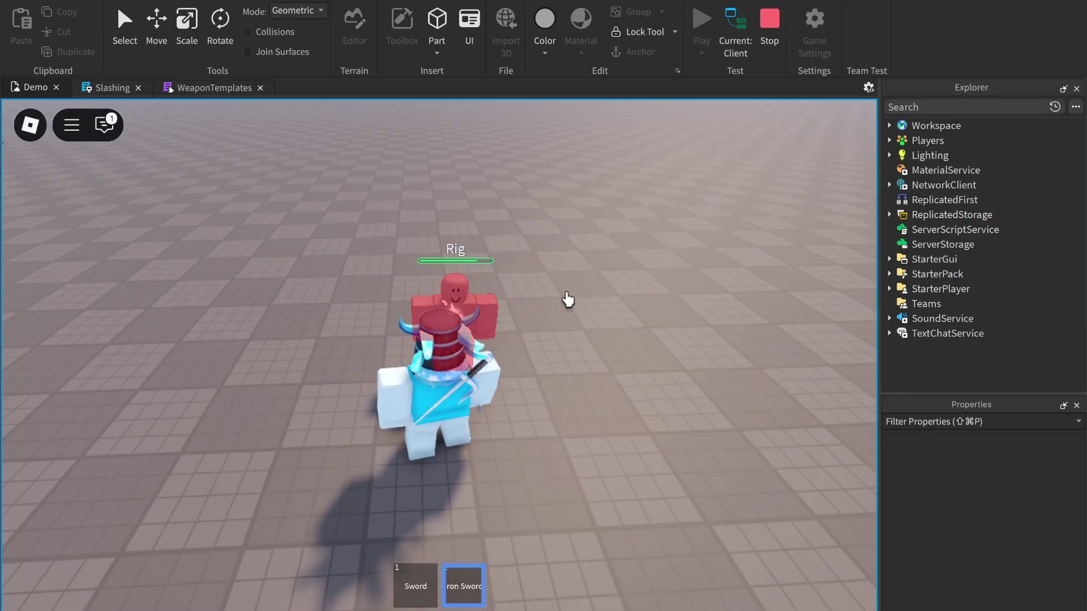
Playtest the Iron Sword's damage by attacking the Rig several times
key("w")
left_click(568, 300)
left_click(568, 300)
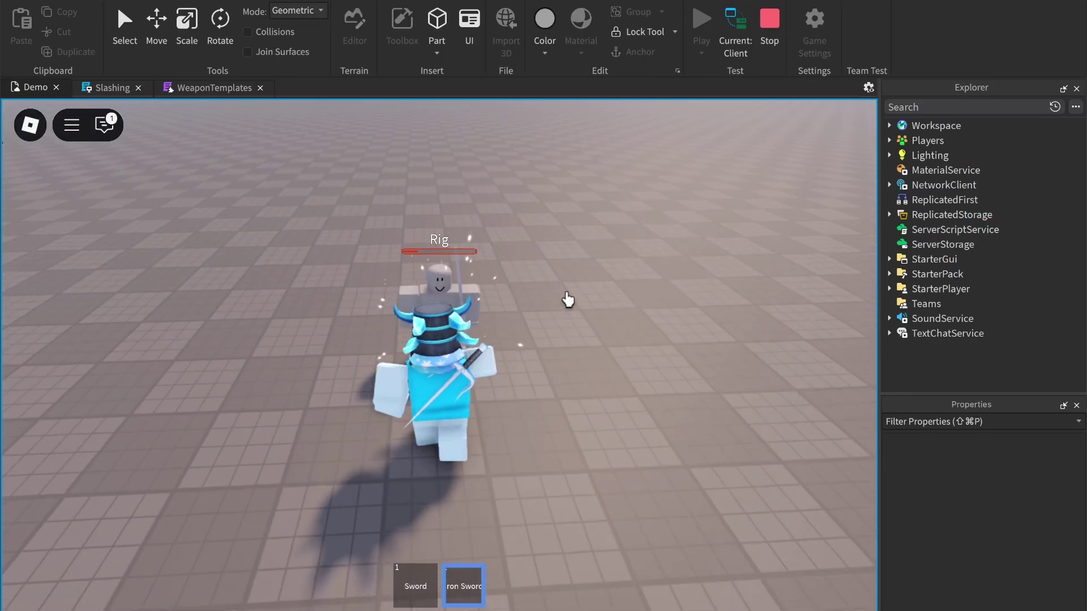
Keep striking the Rig with the Iron Sword until it is defeated
left_click(567, 300)
key("s")
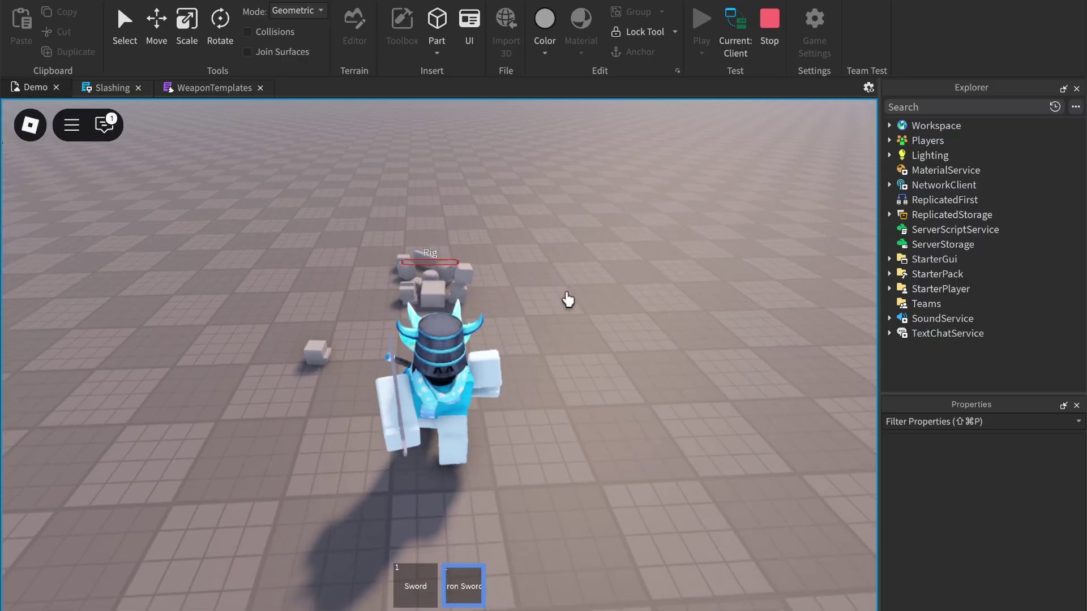
key("w")
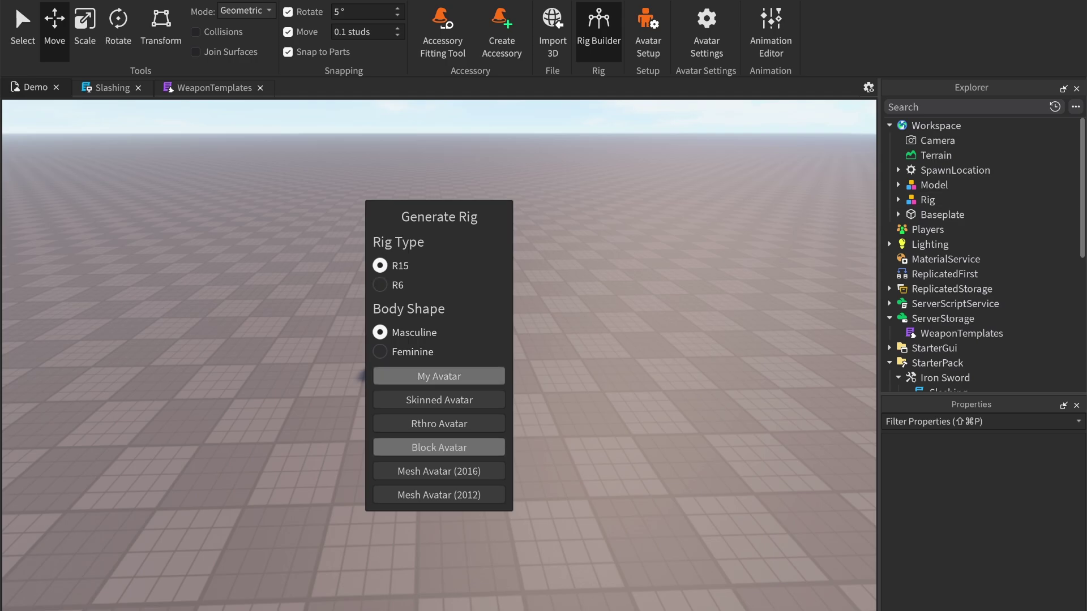
Generate an R6 block avatar rig and move it to open ground away from the existing Rig
left_click(439, 447)
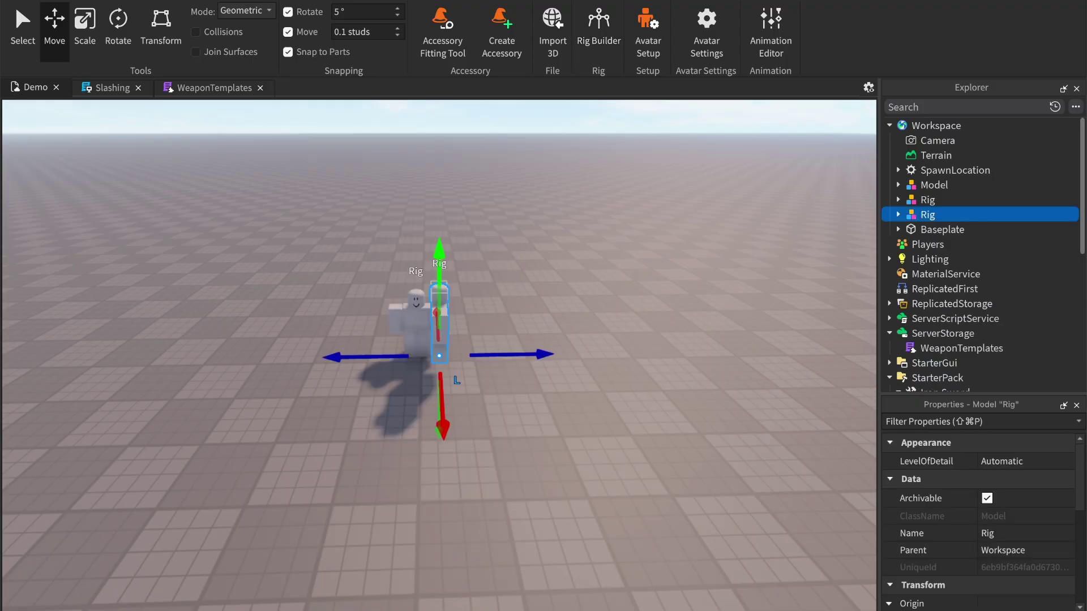
left_click(481, 408)
left_click_drag(440, 326, 664, 437)
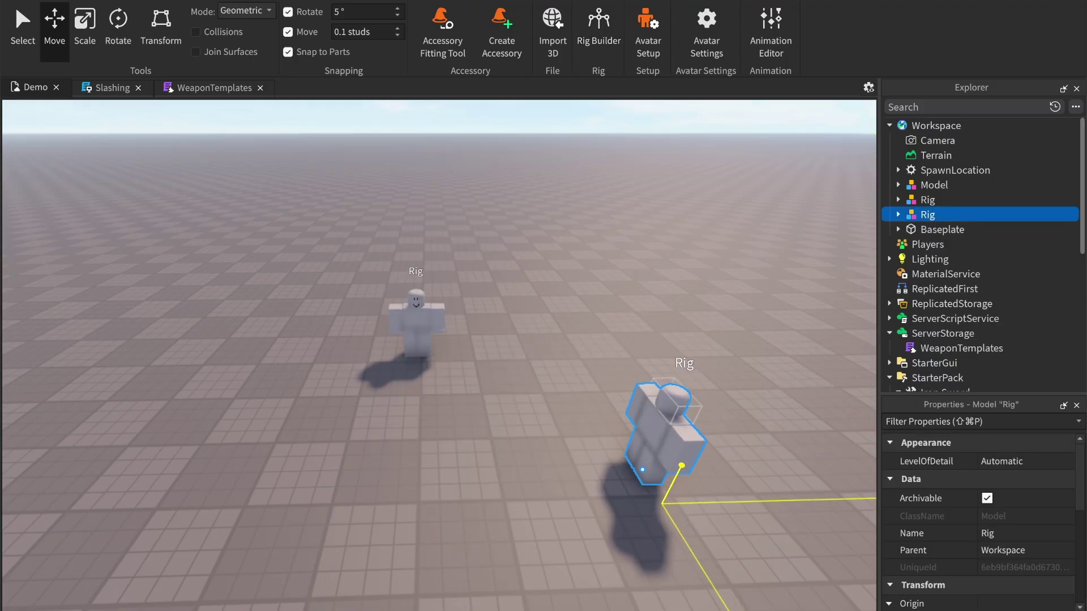
left_click_drag(664, 437, 666, 438)
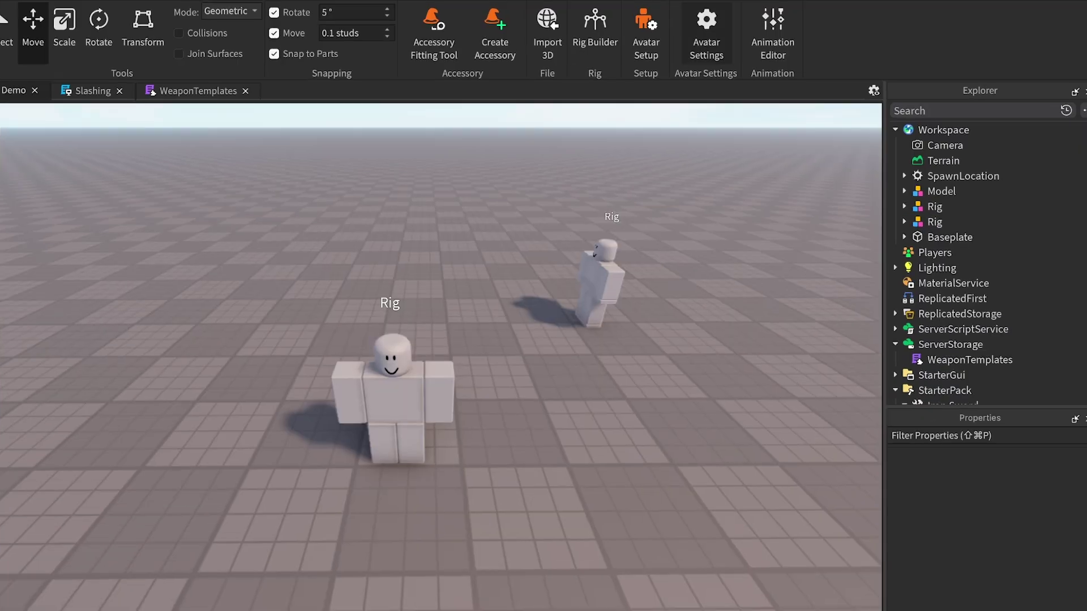
Set the game's avatar type to R6 Only and save the avatar settings
left_click(707, 28)
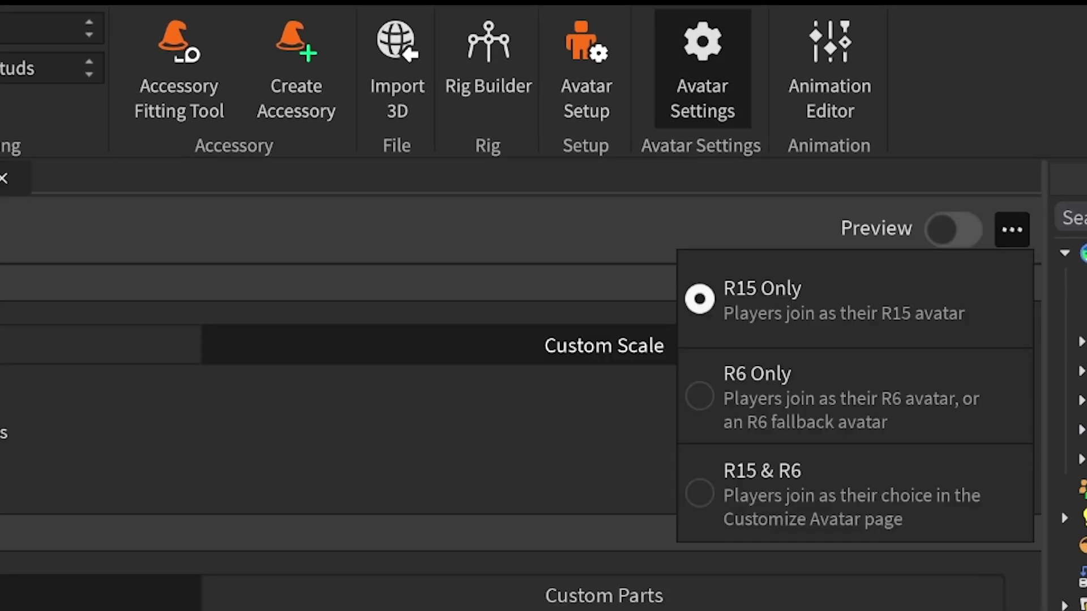
left_click(849, 396)
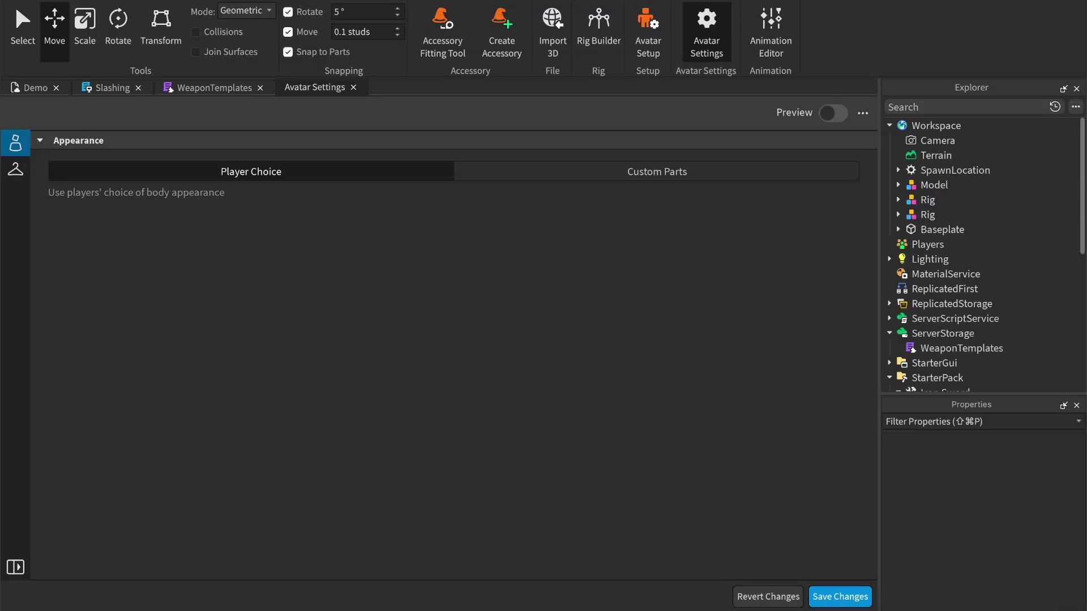
left_click(840, 596)
left_click(626, 300)
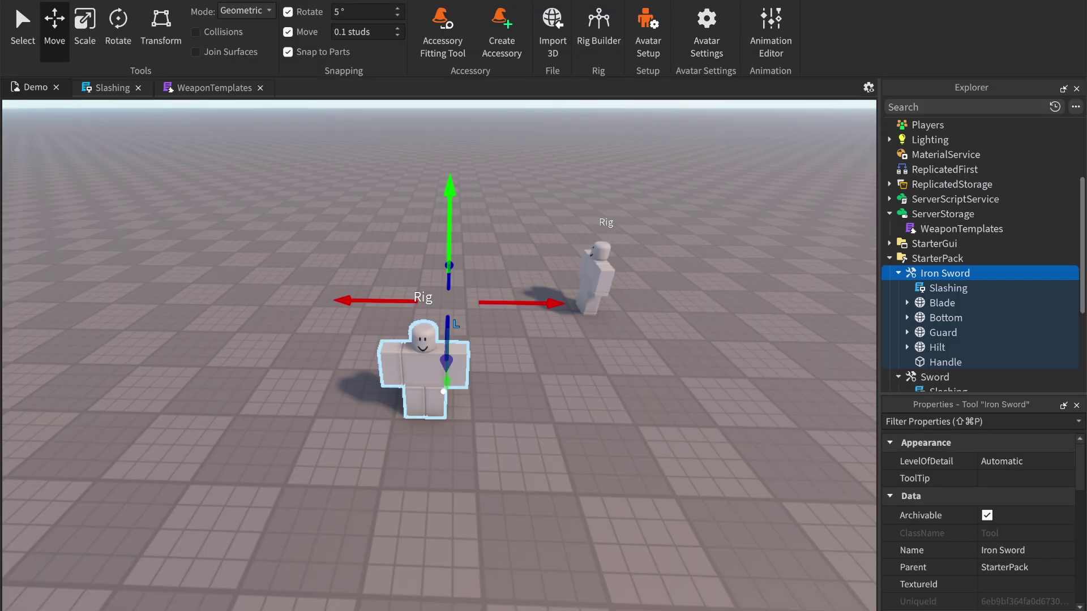
Paste a copy of the Iron Sword tool into the newly added Rig
left_click(428, 377)
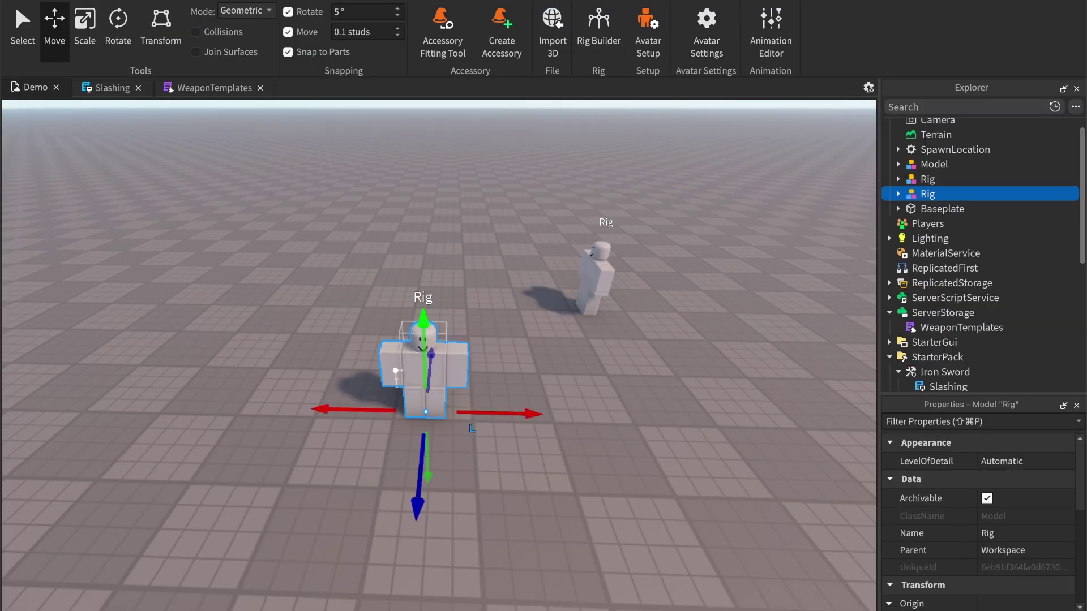
right_click(399, 367)
left_click(441, 63)
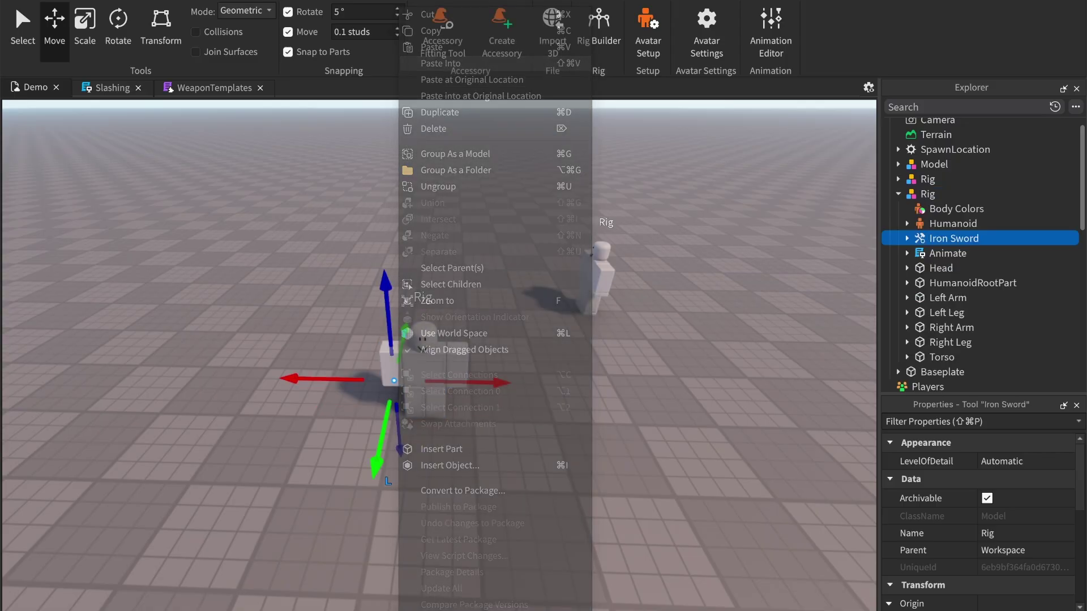
Start a new animation in the Animation Editor for the Rig that holds the Iron Sword
left_click(771, 31)
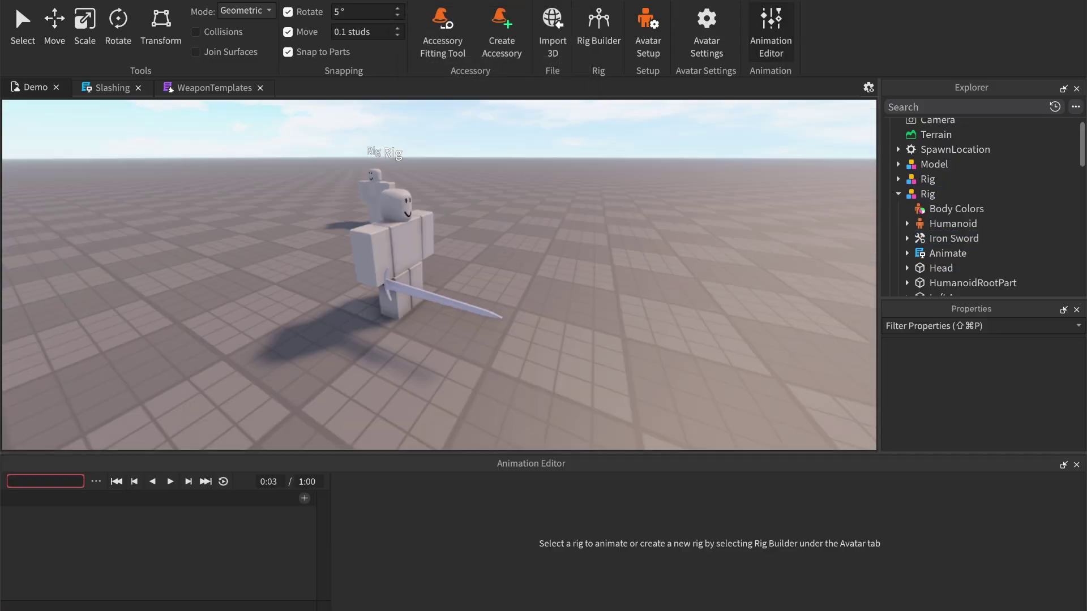
right_click_drag(487, 232, 440, 232)
left_click(440, 233)
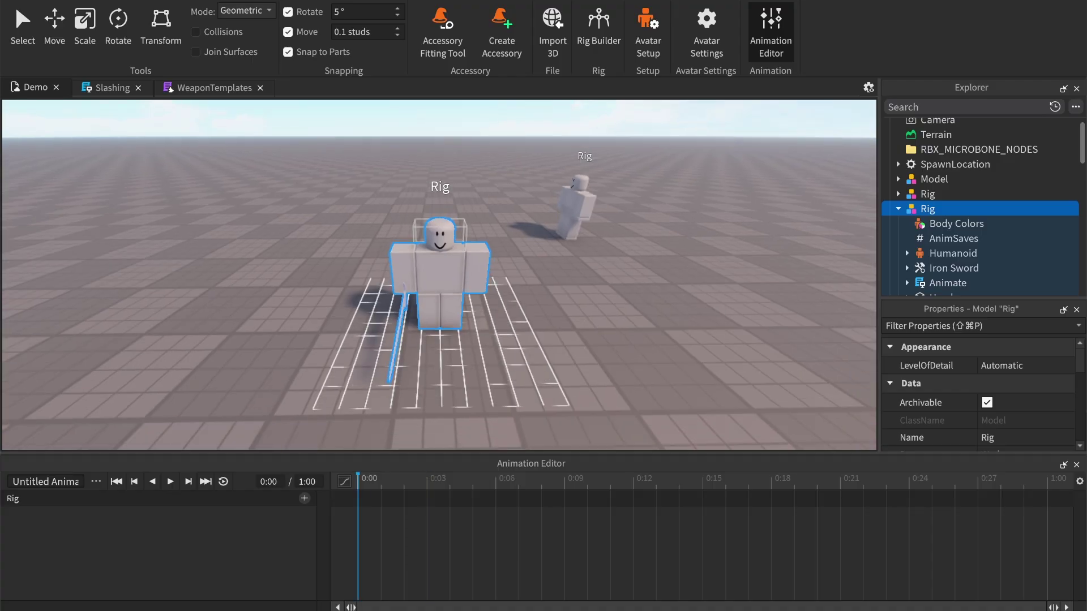
Move and rotate the Rig's right arm into a raised sword wind-up pose at frame 0:00
right_click_drag(439, 272, 481, 275)
left_click(359, 273)
left_click_drag(398, 279, 378, 267)
key("r")
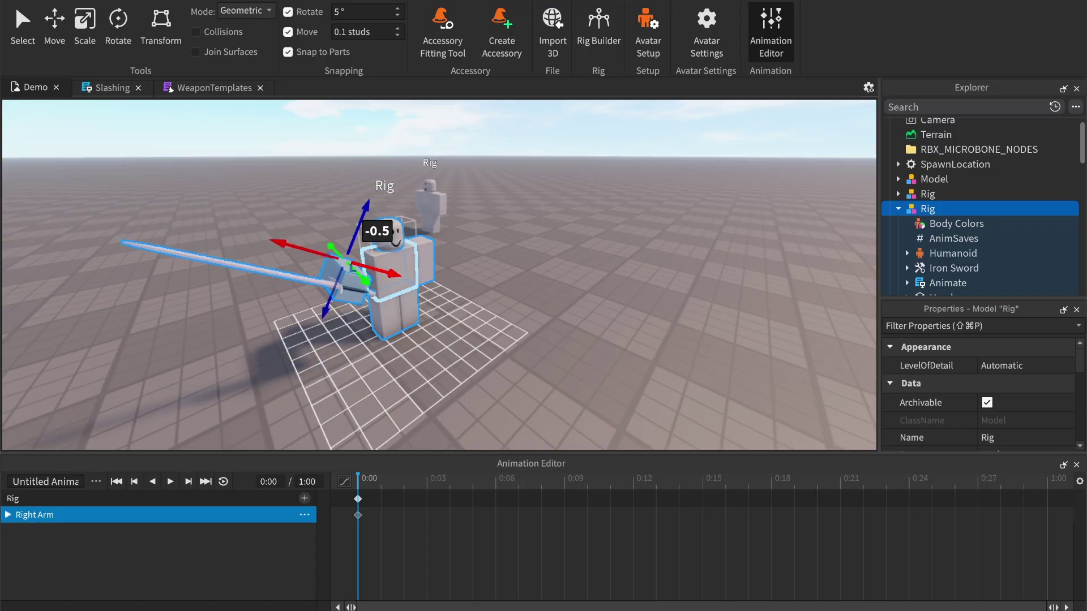
left_click_drag(366, 207, 380, 200)
left_click_drag(365, 264, 378, 276)
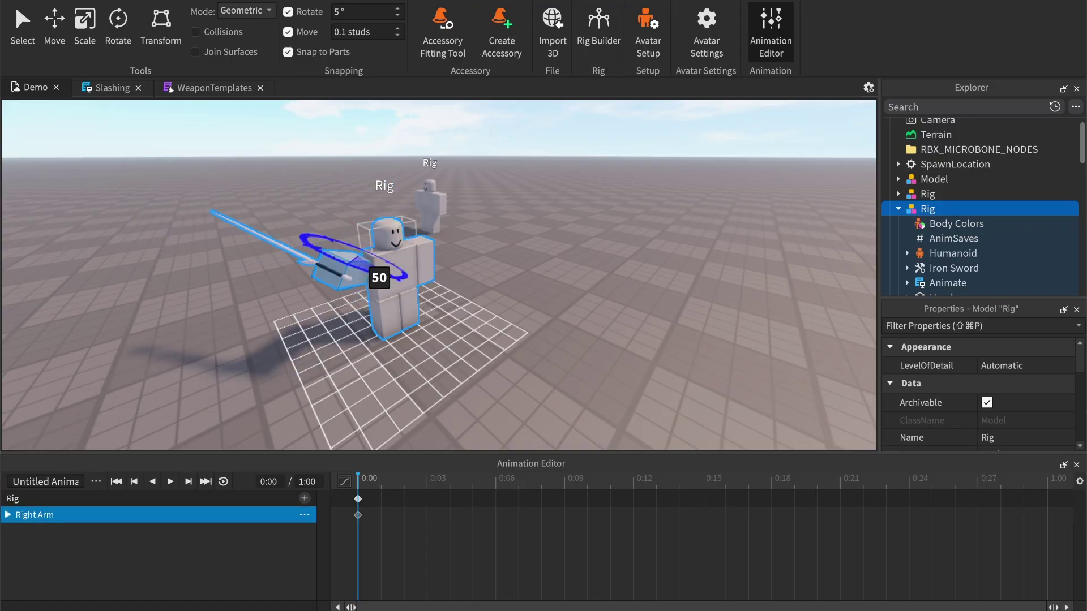
left_click_drag(343, 230, 347, 225)
key("r")
right_click_drag(453, 317, 510, 283)
left_click_drag(404, 269, 391, 292)
key("r")
Complete the wind-up pose at frame 0:00 by rotating the torso about 20 degrees and adjusting the head and left arm
left_click(486, 317)
right_click_drag(486, 316, 469, 334)
left_click(416, 300)
key("r")
left_click_drag(418, 315, 437, 312)
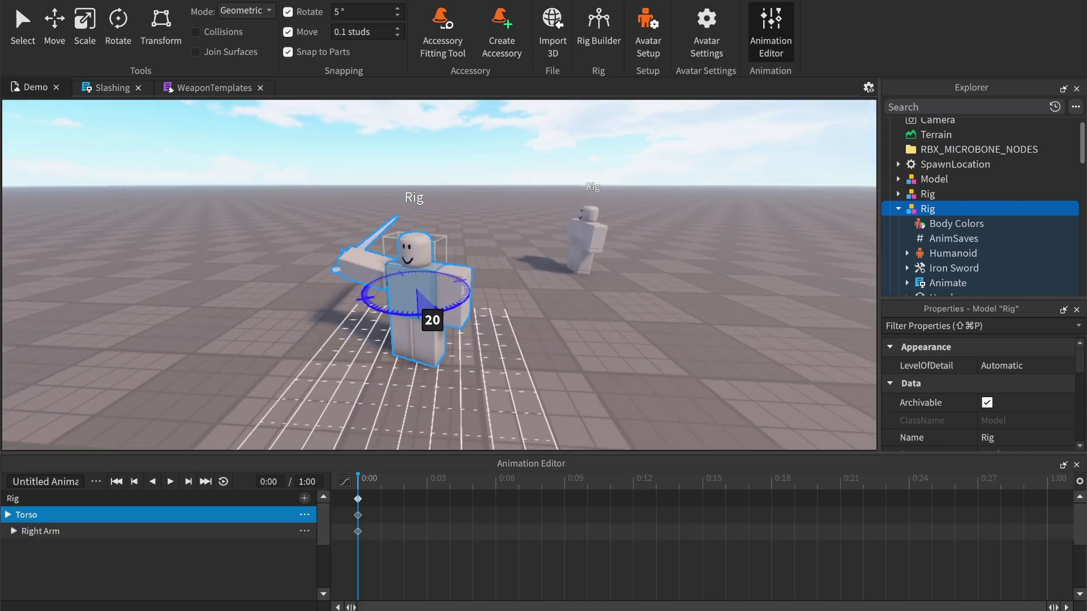
left_click(416, 249)
left_click_drag(416, 267, 432, 266)
left_click(493, 283)
left_click_drag(482, 294, 511, 279)
left_click(543, 305)
right_click_drag(543, 306, 557, 306)
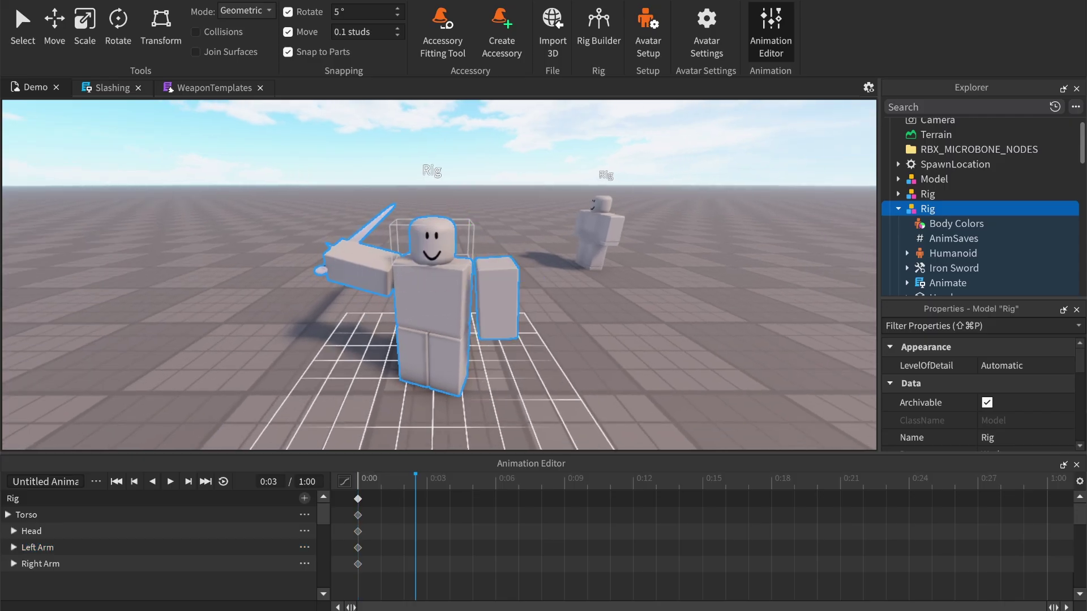
At frame 0:06, rotate the torso and swing the right arm across the body into the slash pose
left_click(359, 269)
left_click(433, 298)
left_click(494, 479)
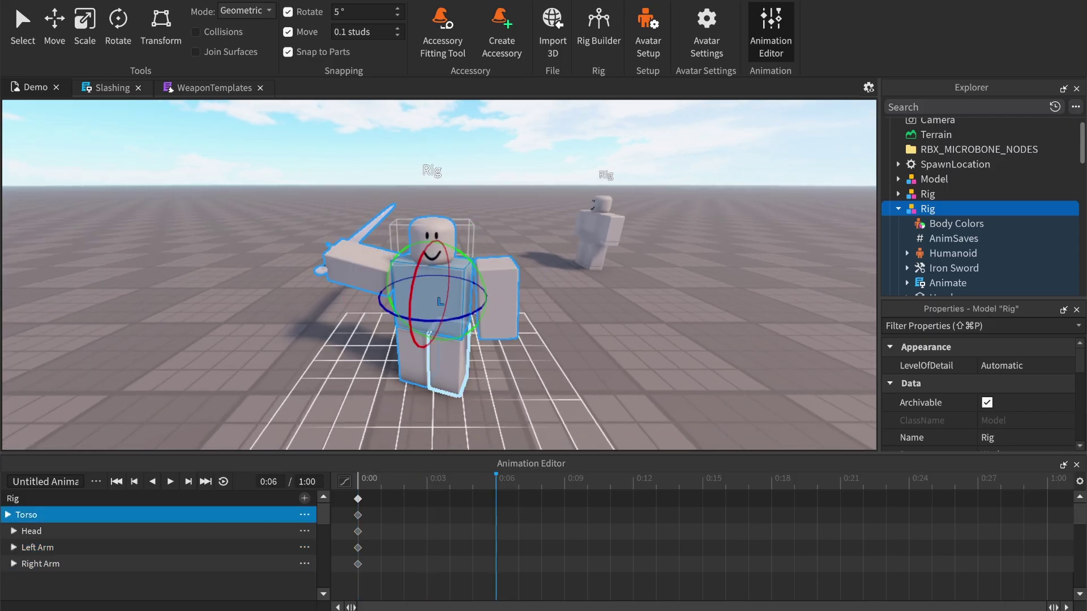
left_click_drag(404, 318, 435, 291)
left_click(435, 233)
left_click(346, 290)
left_click_drag(352, 297, 422, 296)
key("r")
left_click_drag(427, 304, 450, 317)
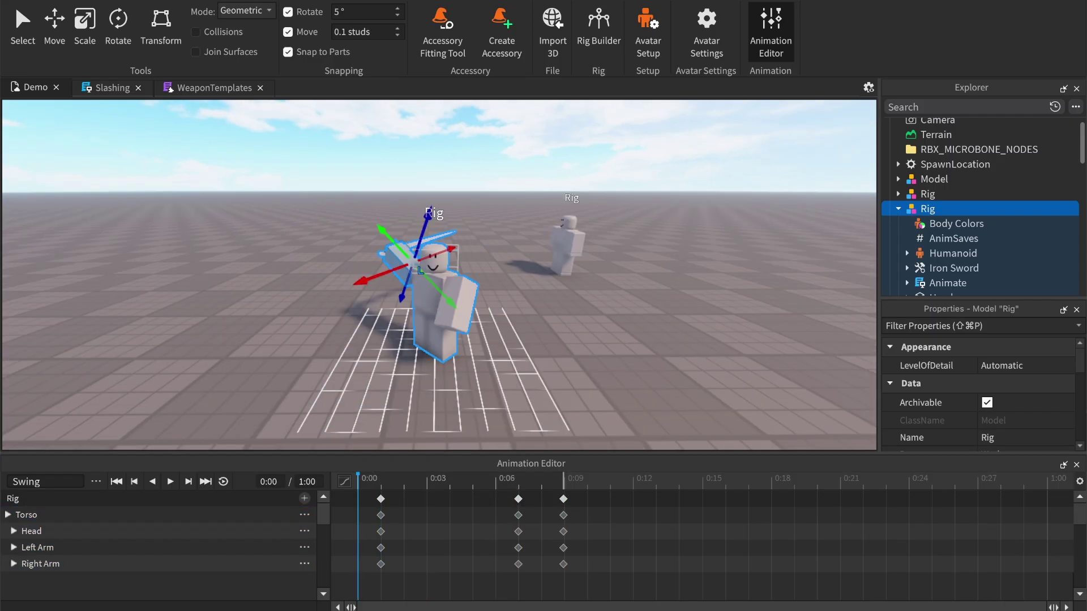
Preview the Swing animation and check its animation priority
scroll(439, 275, "up", 3)
key("space")
left_click(96, 482)
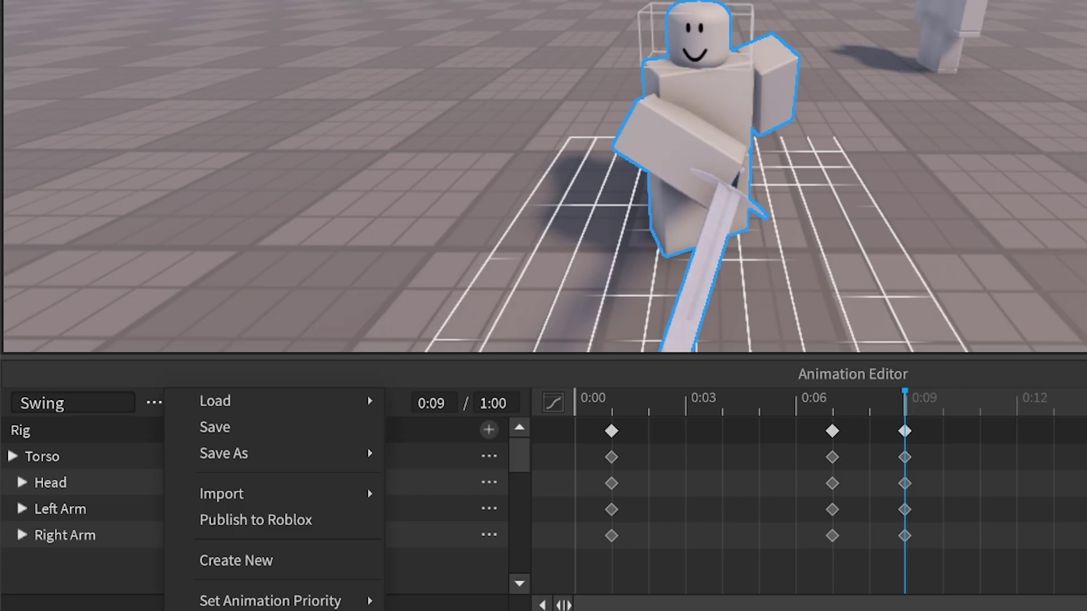
mouse_move(266, 601)
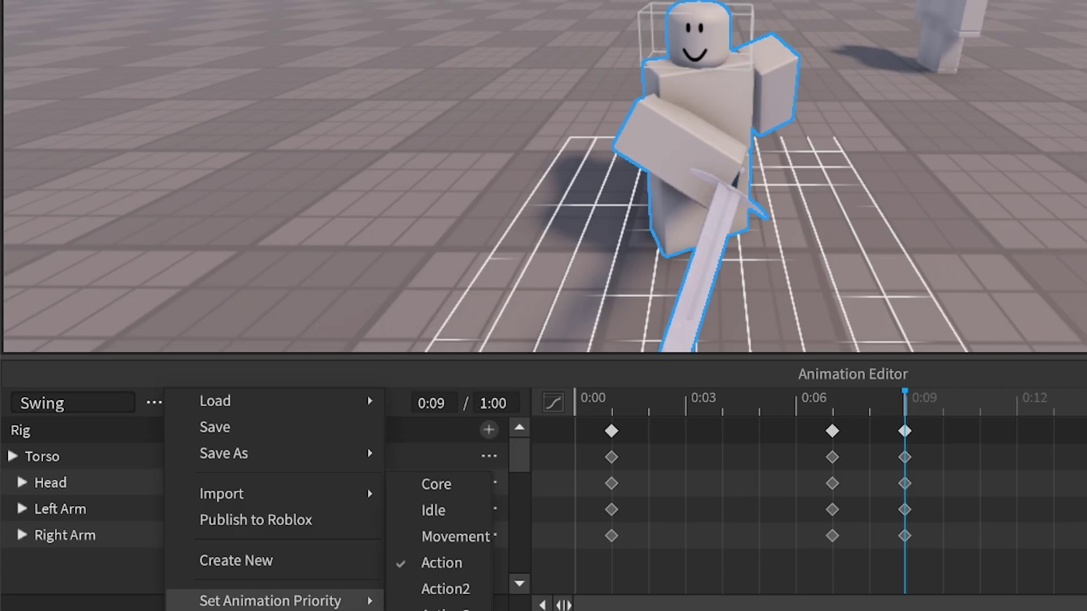
Publish the Swing animation to Roblox under the title Swing and copy its asset ID
left_click(256, 519)
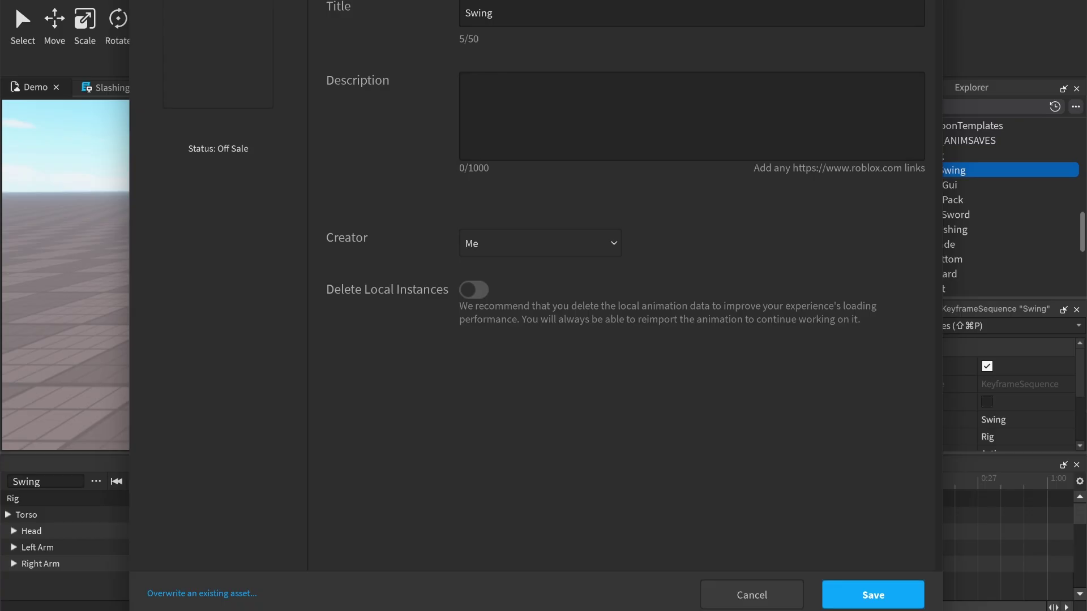
left_click(873, 595)
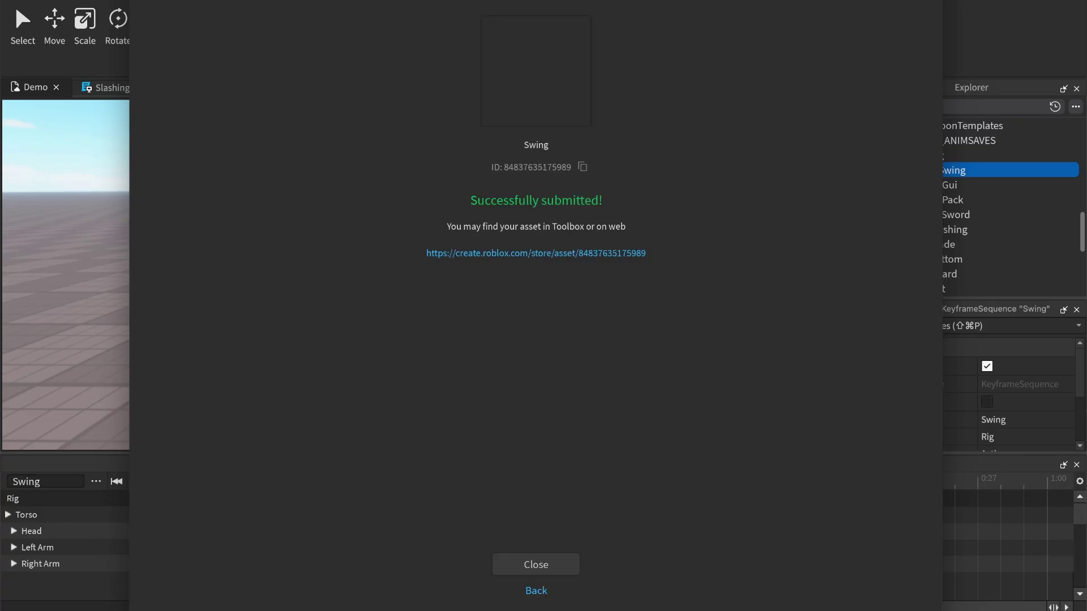
left_click(583, 167)
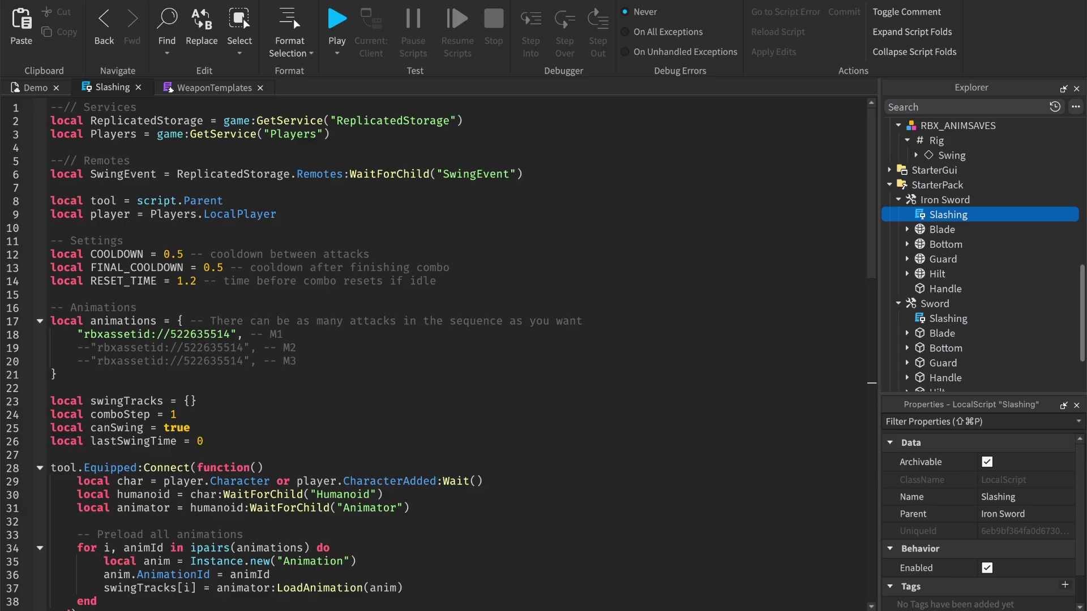
left_click(231, 335)
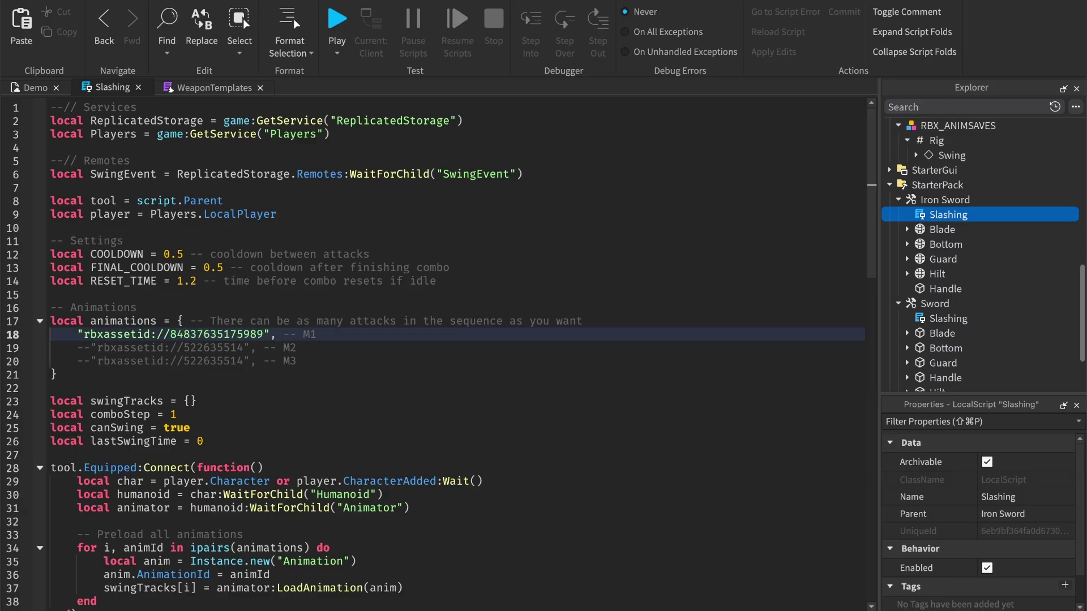
left_click(57, 374)
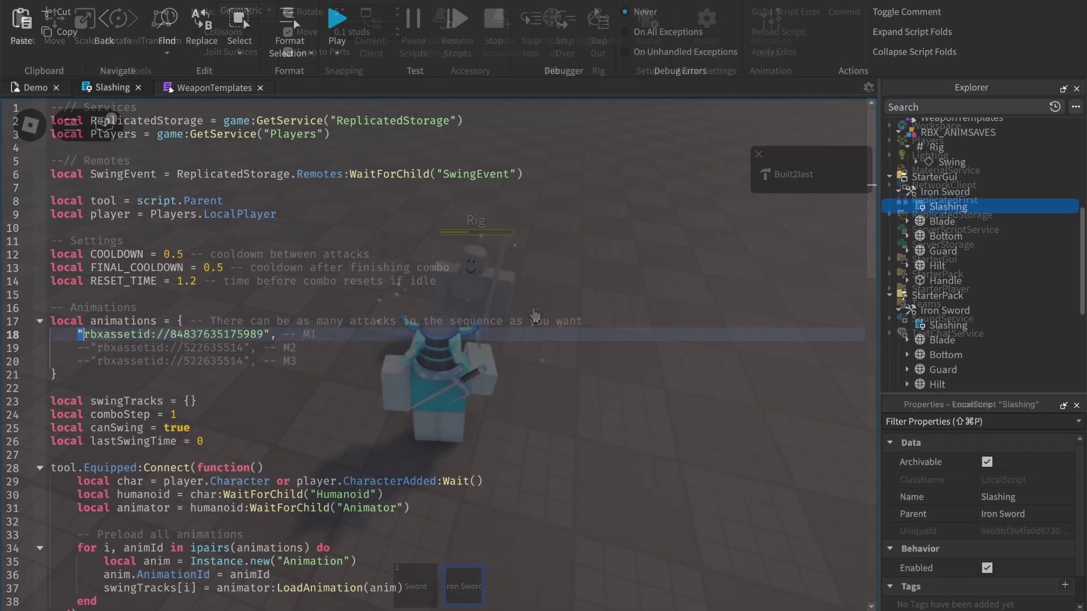
key("shift+Down")
key("super+v")
key("Down")
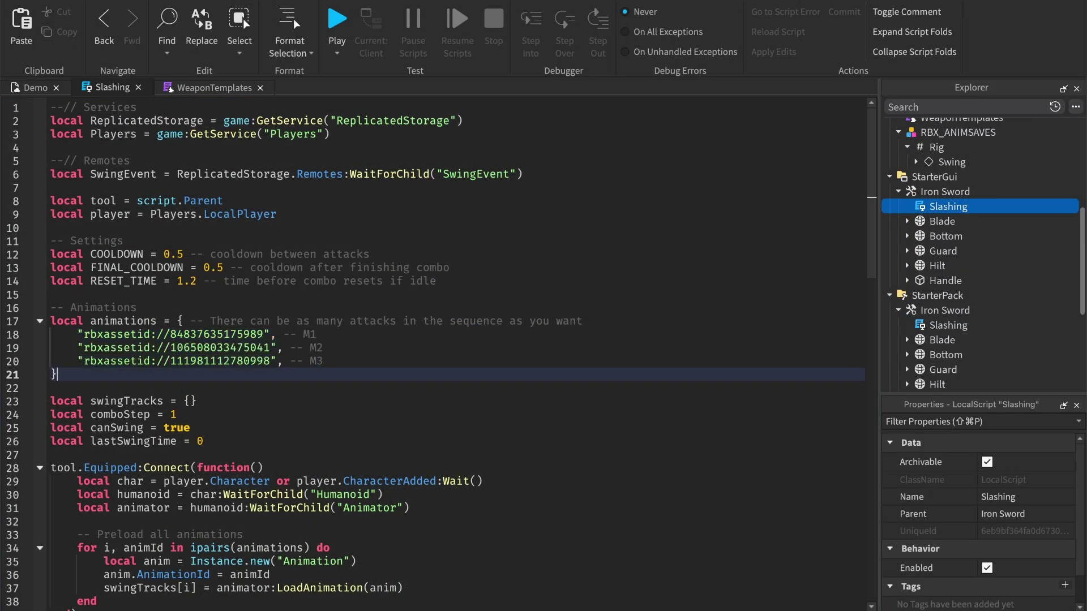
Look over the animation list and cooldown settings in the Iron Sword's Slashing script
key("Up")
key("Up")
key("Up")
key("Up")
key("Up")
key("Up")
key("Up")
key("Up")
key("Up")
key("Down")
key("Right")
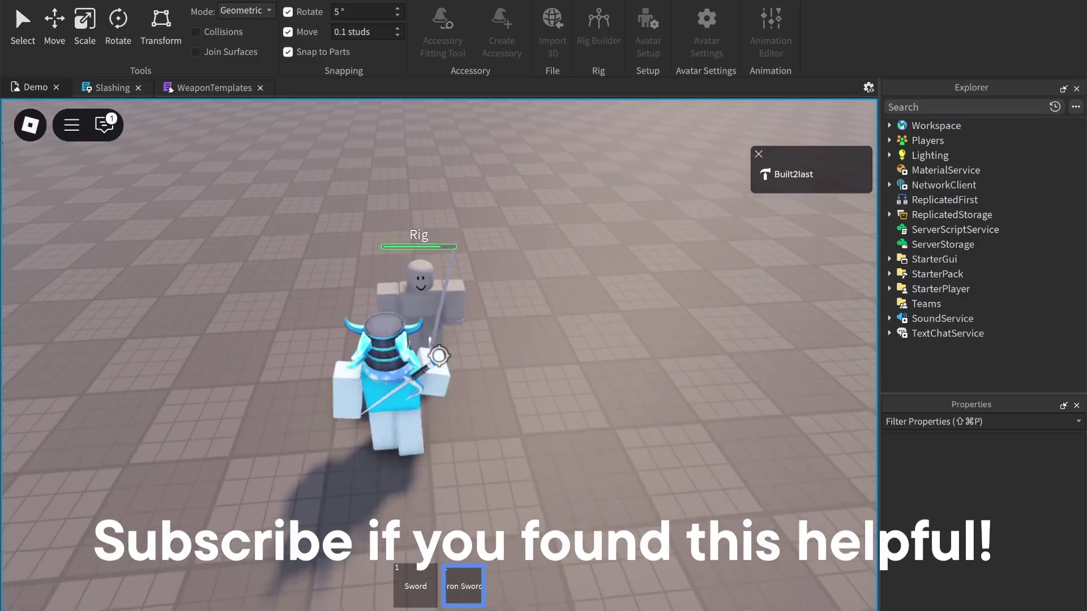
Playtest the custom three-hit swing combo by attacking the Rig with the Iron Sword
left_click(438, 356)
left_click(439, 356)
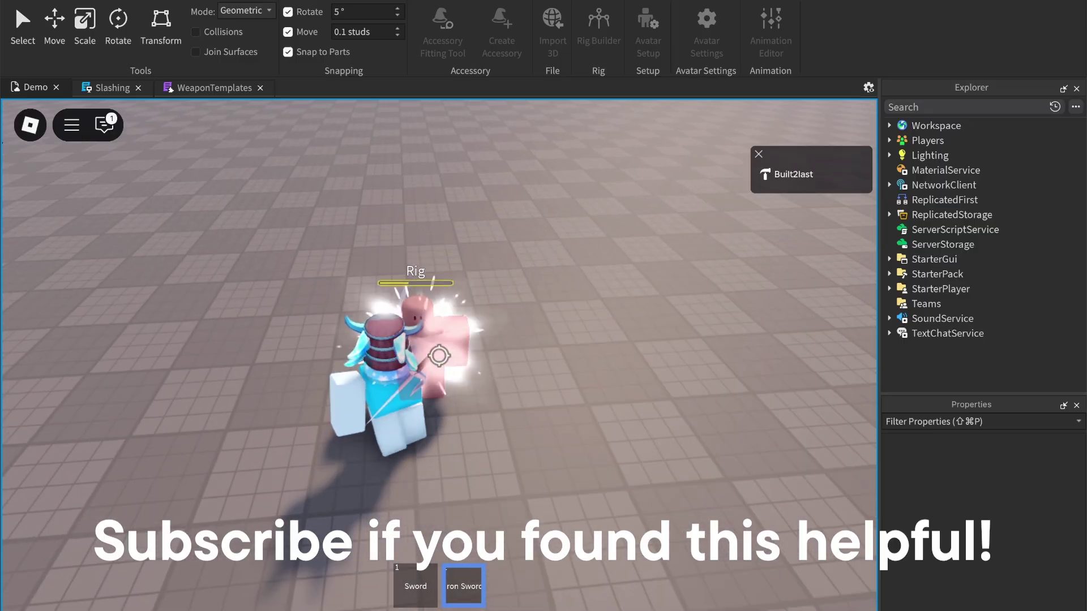
left_click(438, 356)
left_click(438, 356)
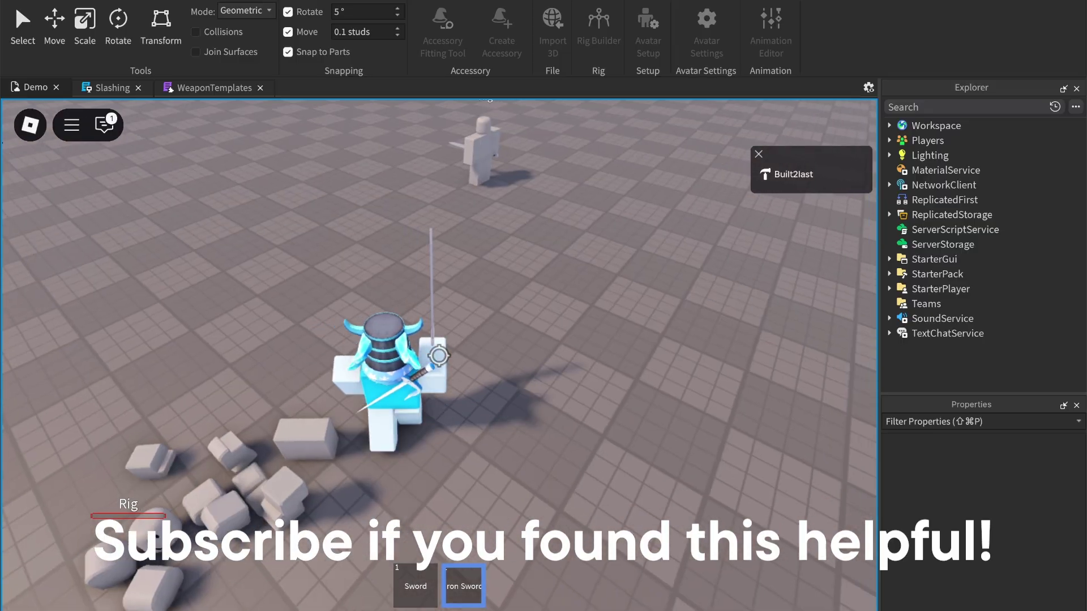
left_click(438, 355)
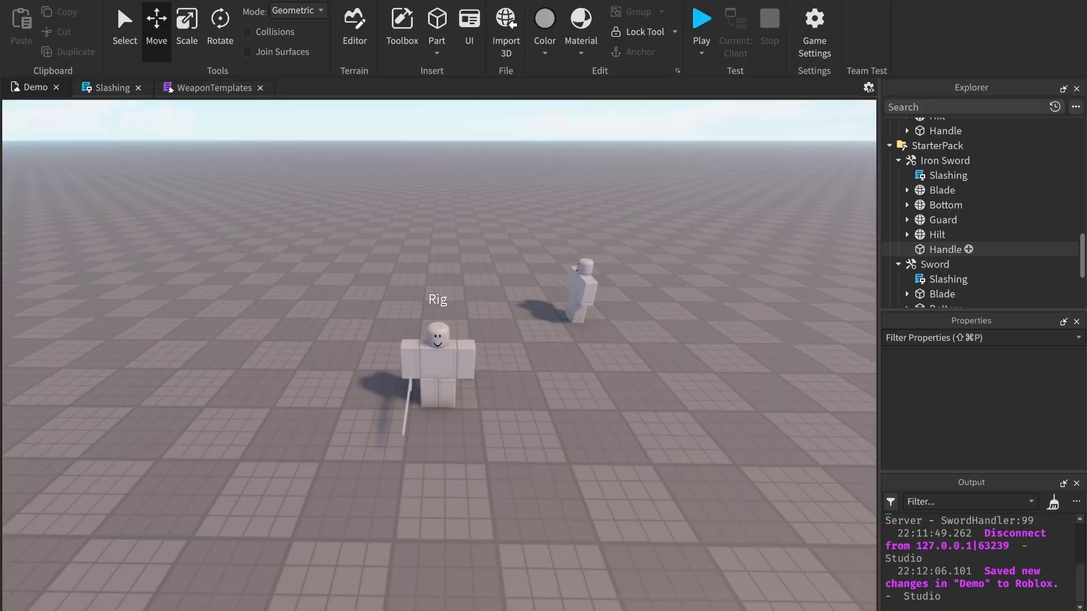
Add two Sound objects named HitSound and SwingSound to the Iron Sword's Handle
left_click(968, 249)
type("soun")
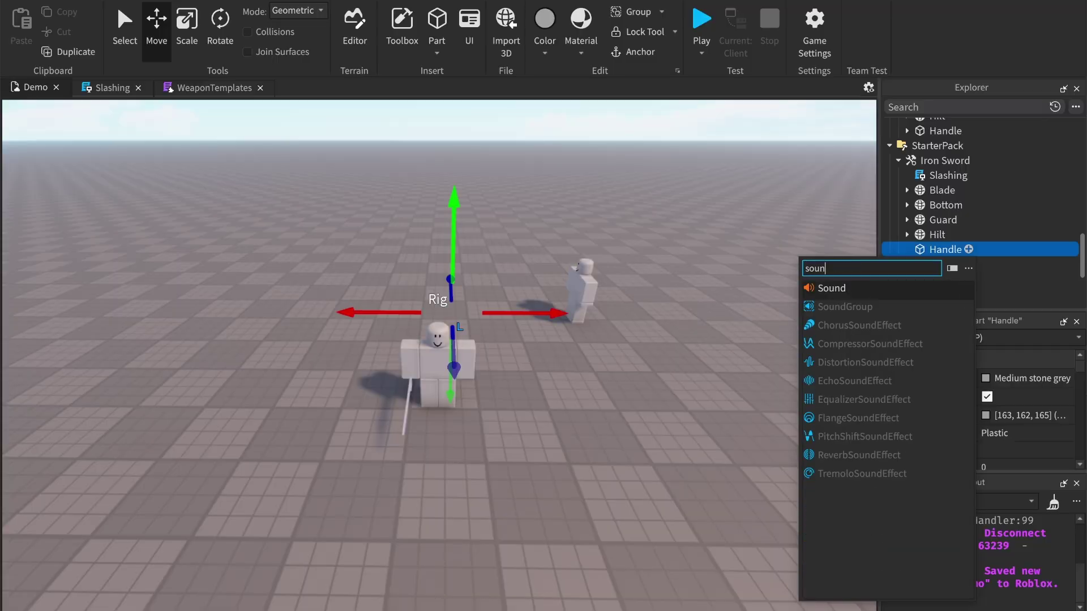
key("Return")
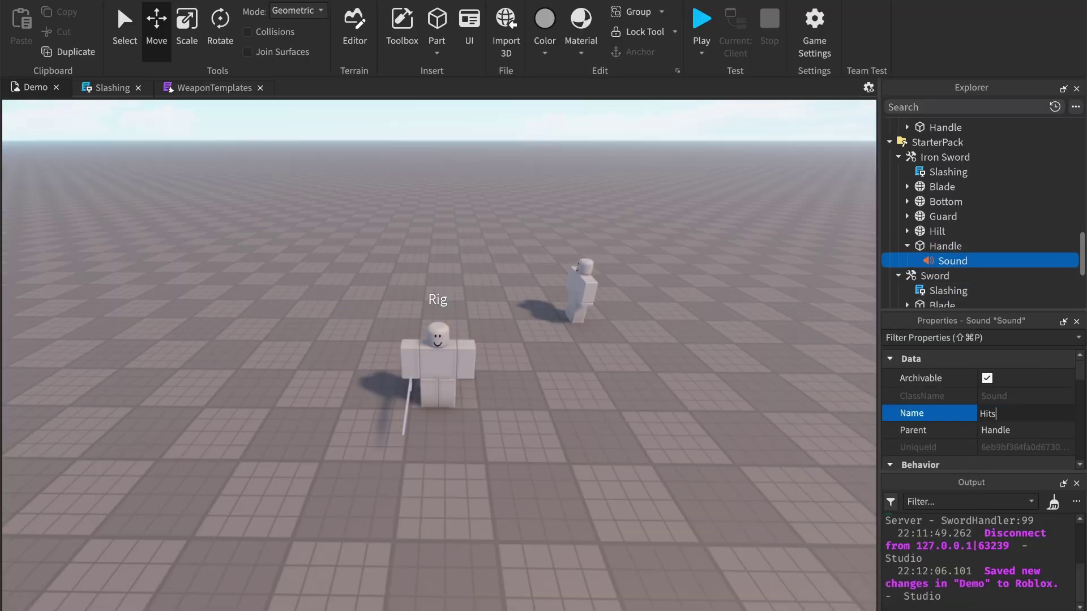
left_click(968, 246)
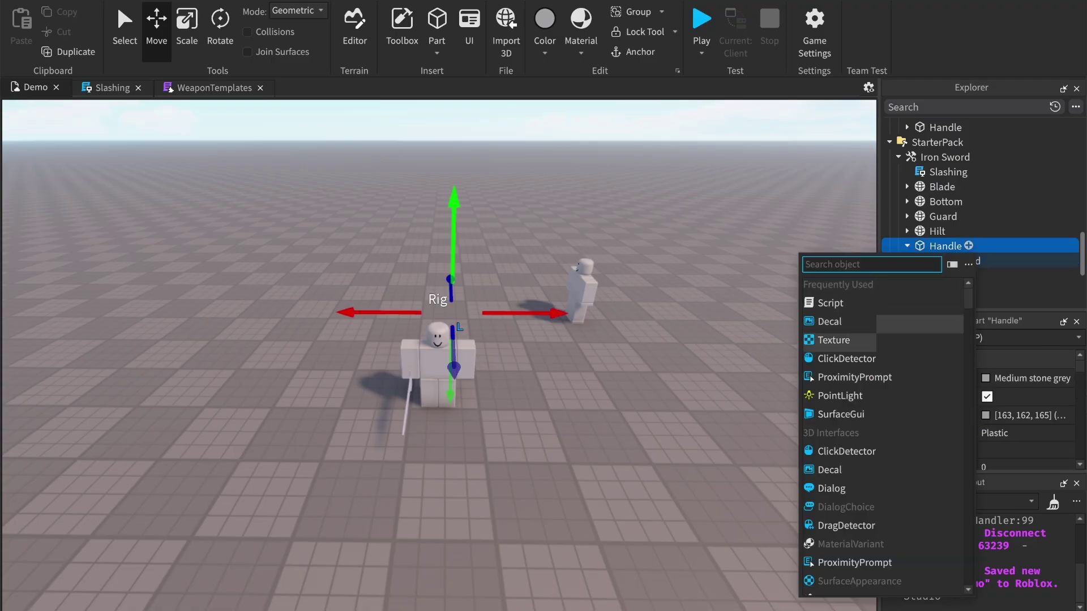
type("soun")
key("Return")
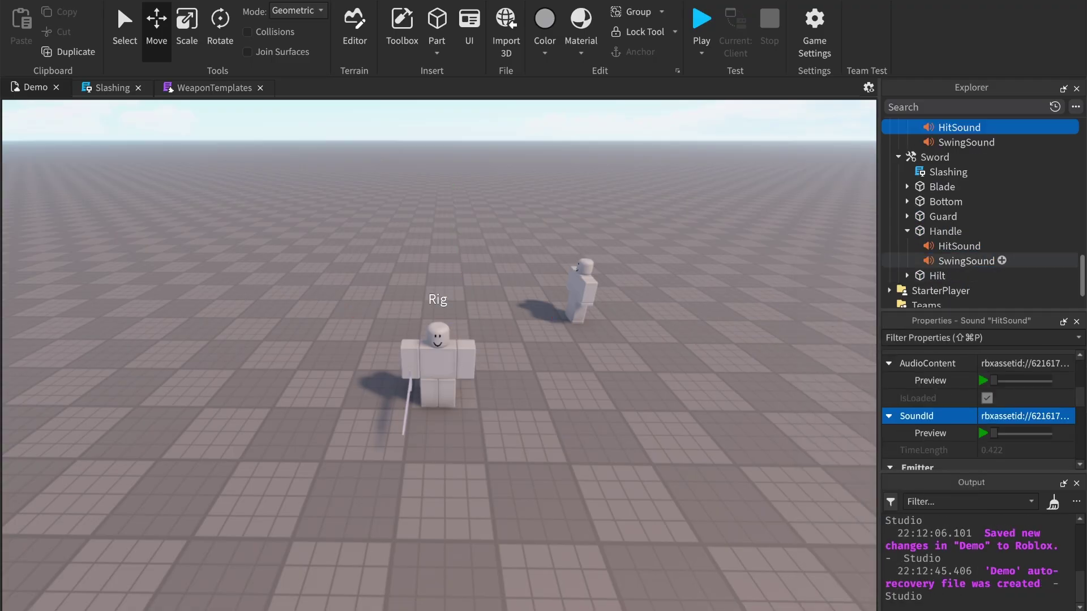
left_click(966, 261)
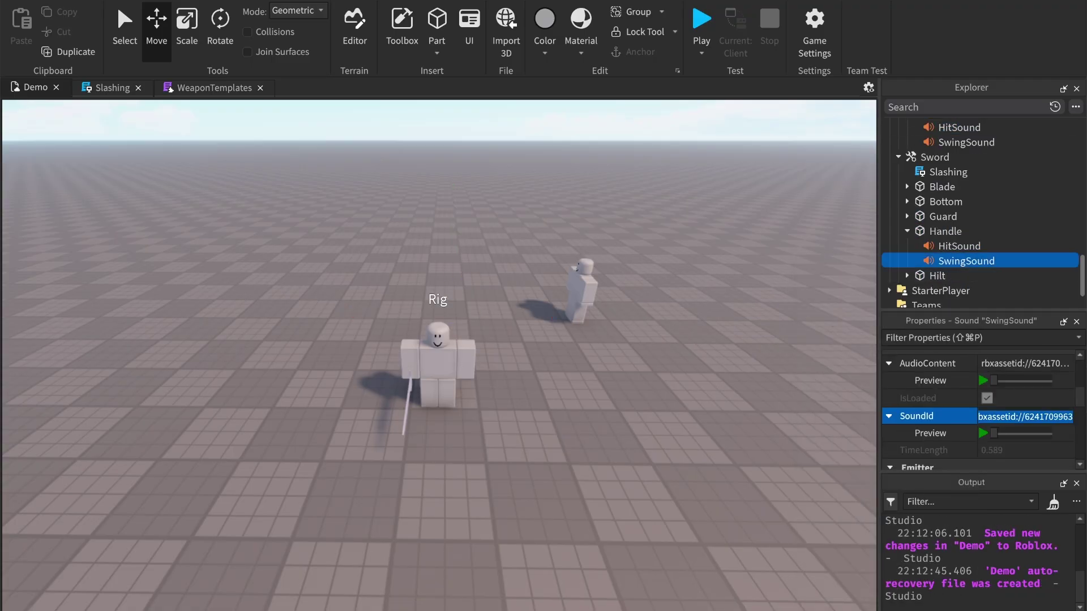
key("super+v")
key("Tab")
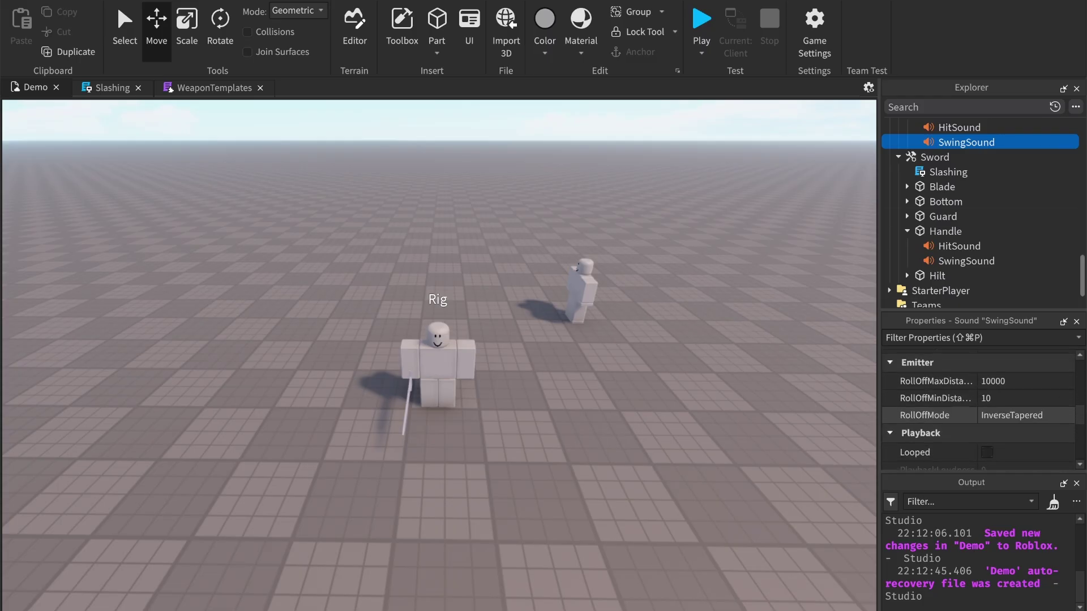
key("Return")
scroll(1019, 396, "down", 5)
left_click(1019, 356)
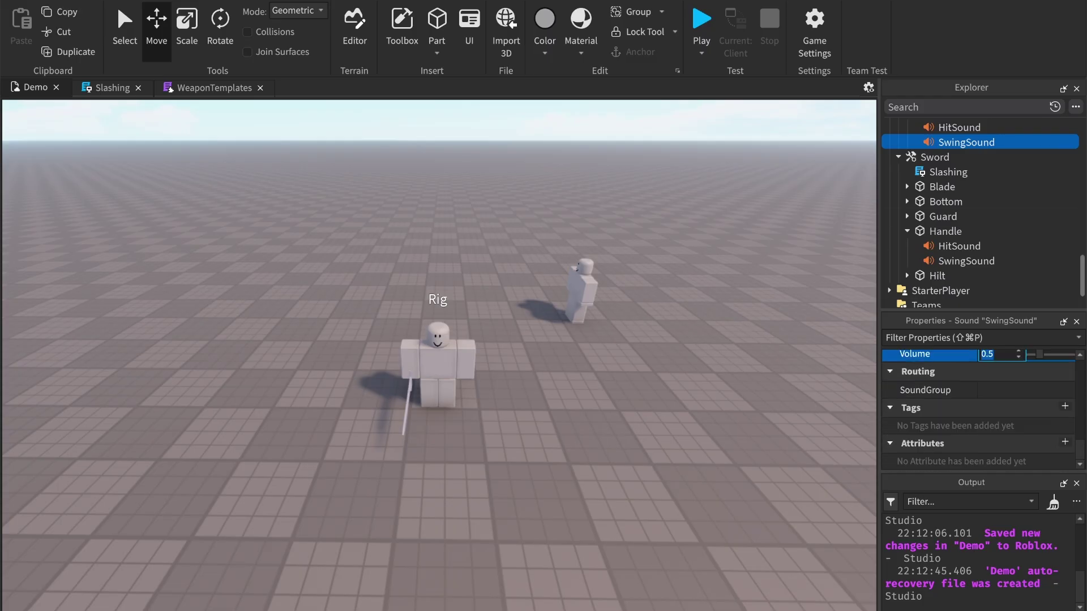
type("0.3")
key("Return")
left_click(966, 260)
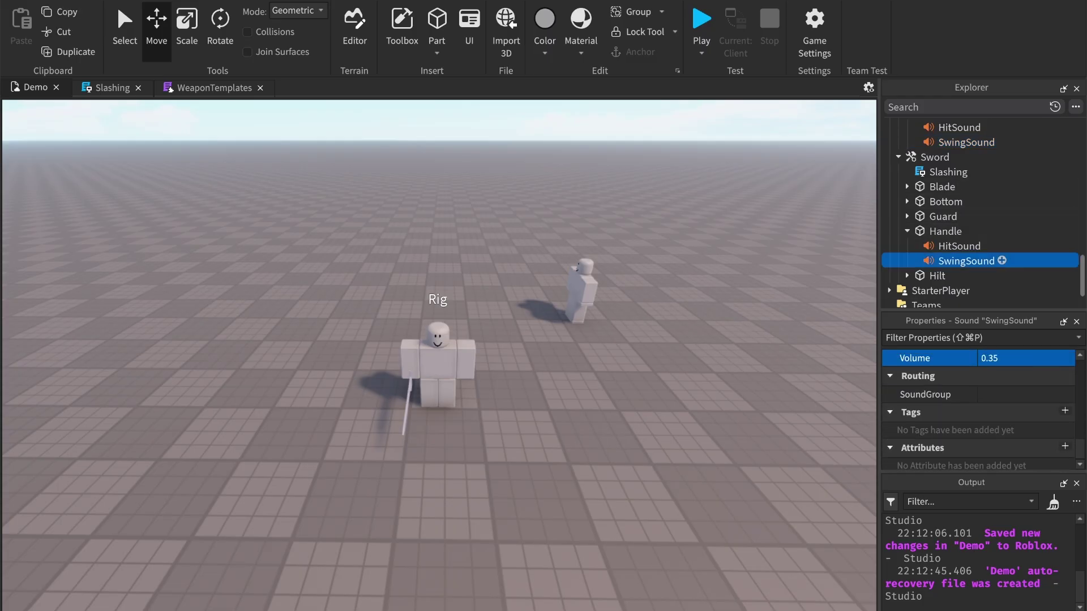
Playtest the Iron Sword's swing and hit sounds by repeatedly attacking the Rig
key("F5")
left_click(671, 320)
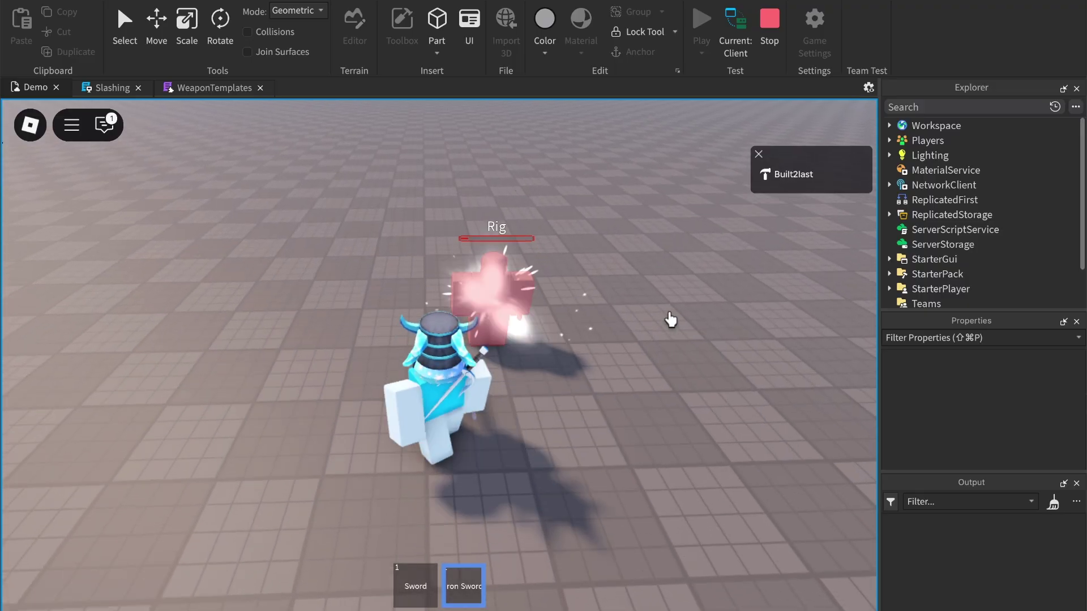
key("w")
left_click(671, 319)
key("w")
right_click_drag(671, 320, 671, 320)
left_click(671, 320)
key("w")
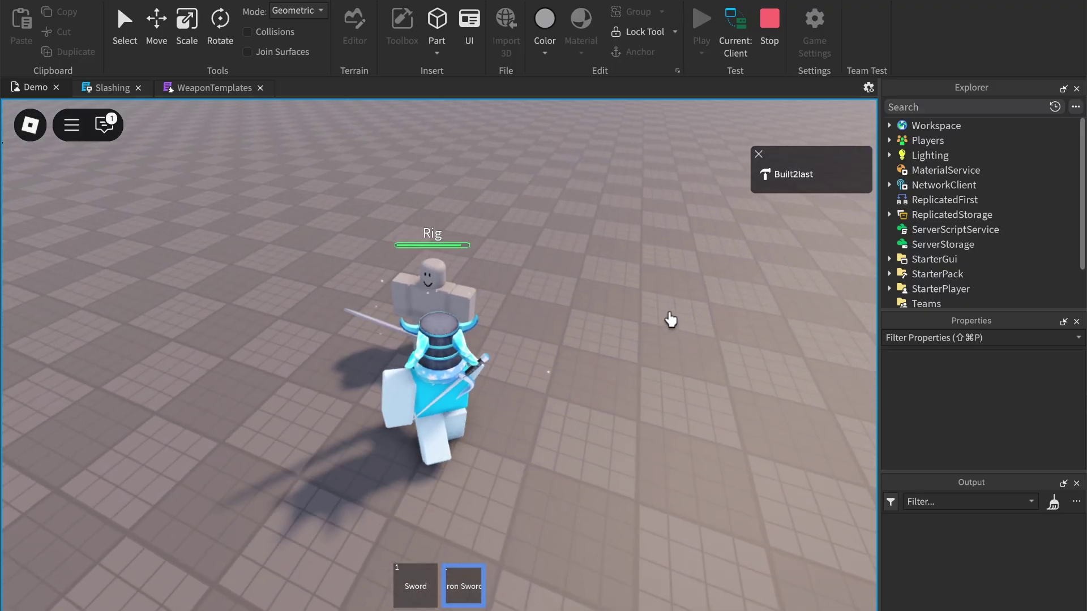
left_click(670, 320)
key("w")
left_click(671, 320)
key("w")
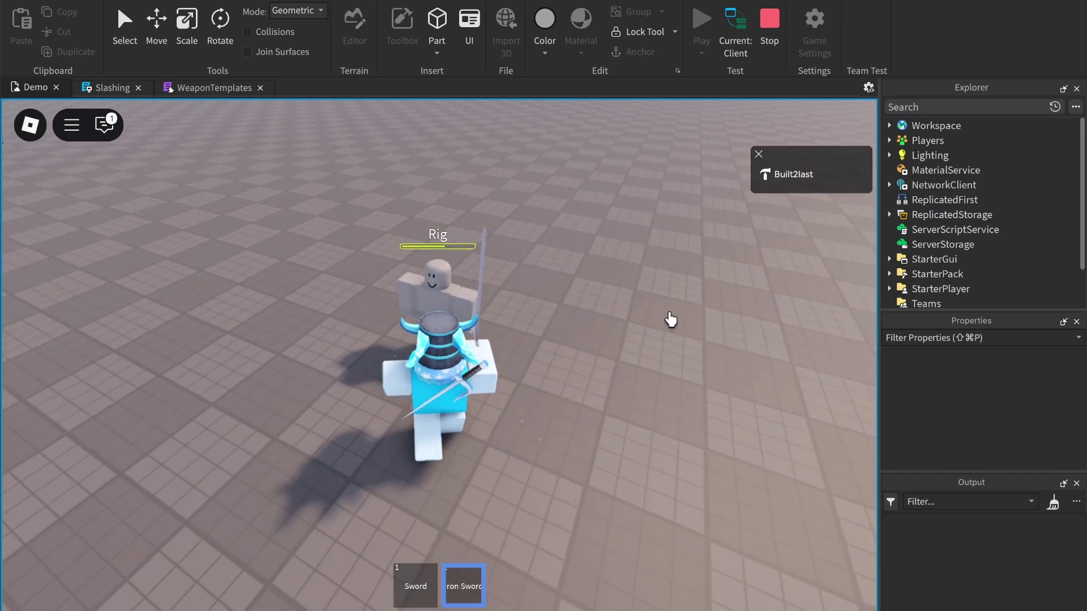
left_click(671, 320)
key("w")
left_click(671, 320)
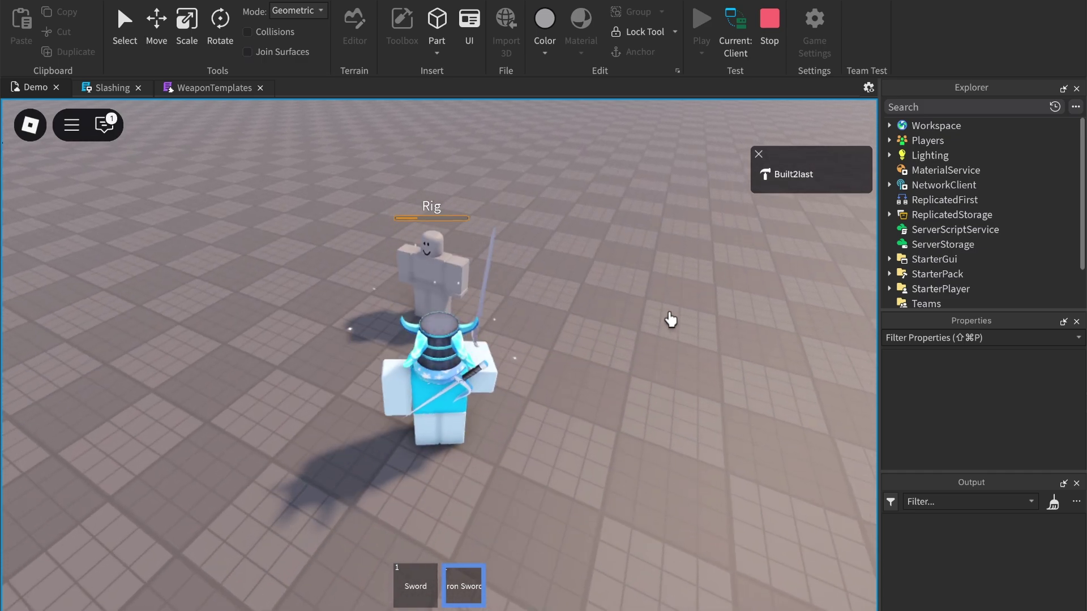
left_click(670, 320)
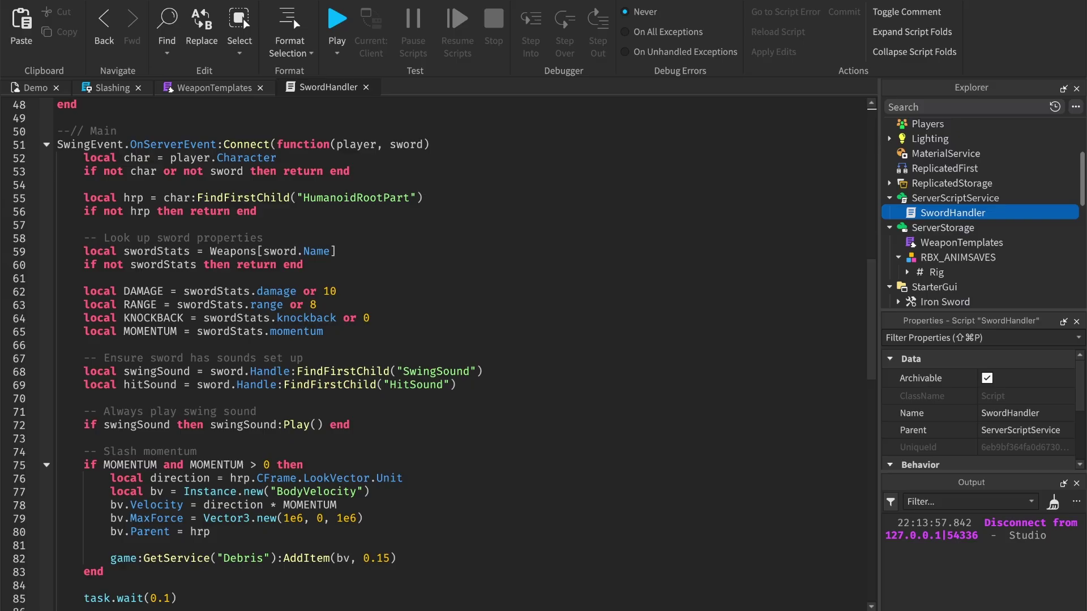
Look over the swing handling in the SwordHandler script and the particle emitters in the Replicator's HitVFX attachment
scroll(430, 350, "down", 3)
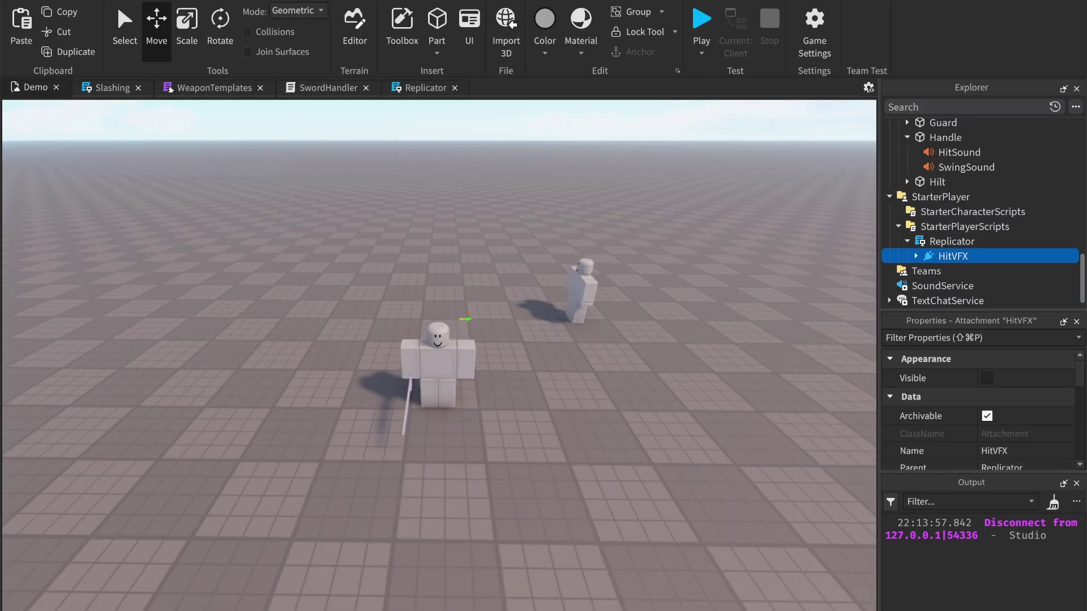
left_click(441, 272)
right_click_drag(441, 271, 464, 260)
scroll(453, 272, "up", 3)
left_click(916, 256)
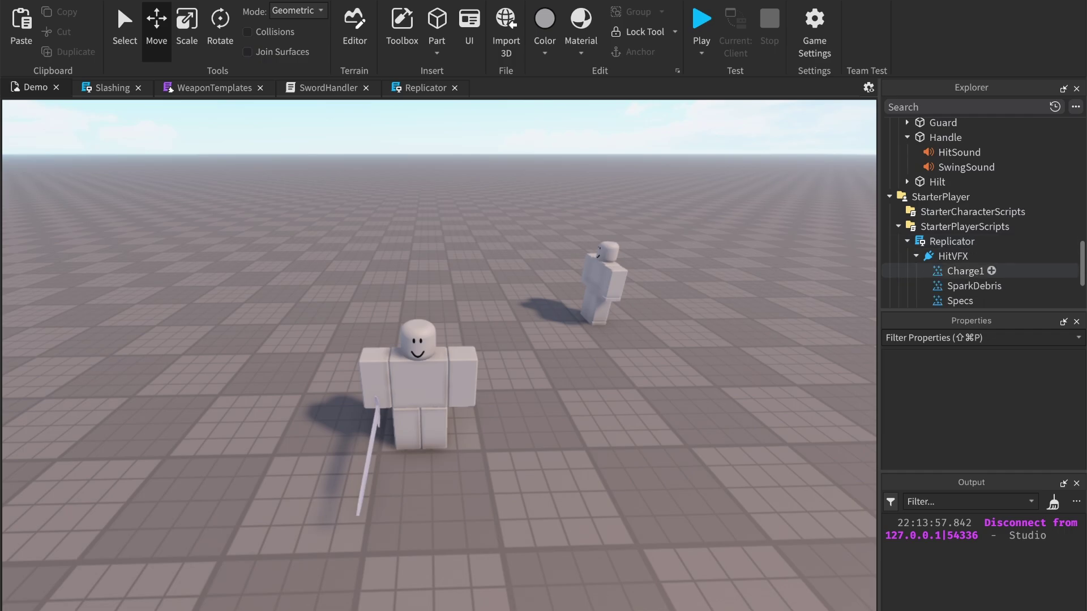
left_click(965, 271)
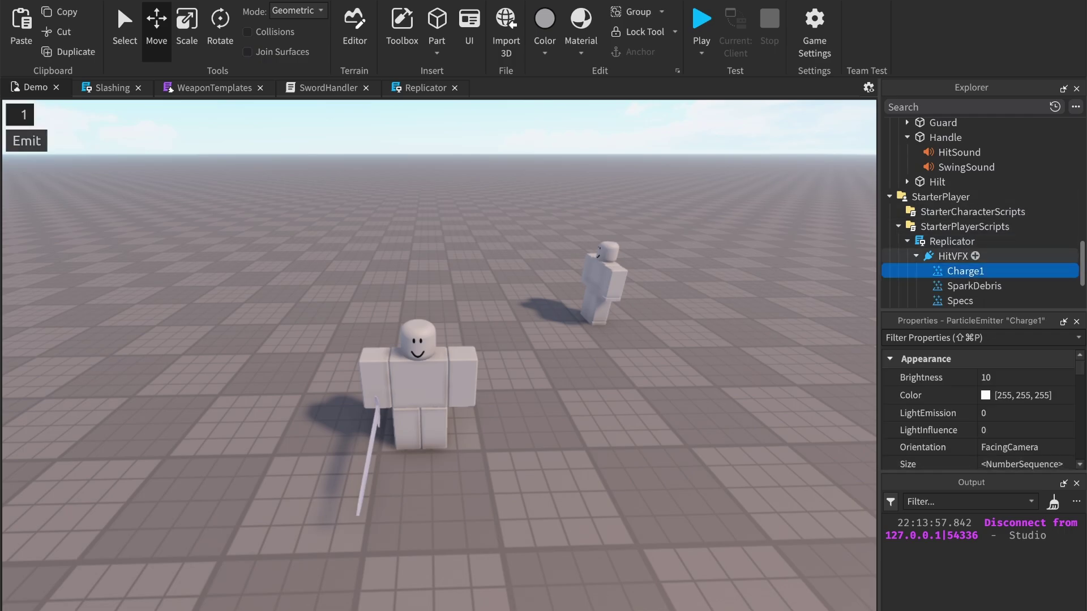
Paste a copy of the HitVFX attachment into Workspace and move it about 15.5 studs sideways to open floor
left_click(953, 257)
left_click(707, 363)
key("a")
key("super+v")
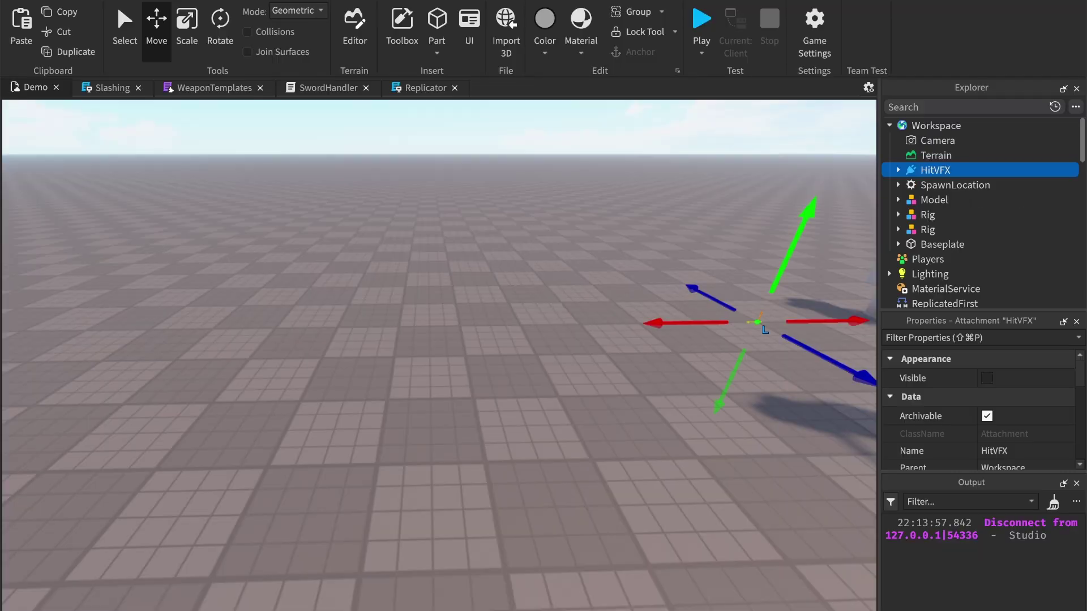
key("d")
left_click_drag(582, 324, 359, 326)
key("w")
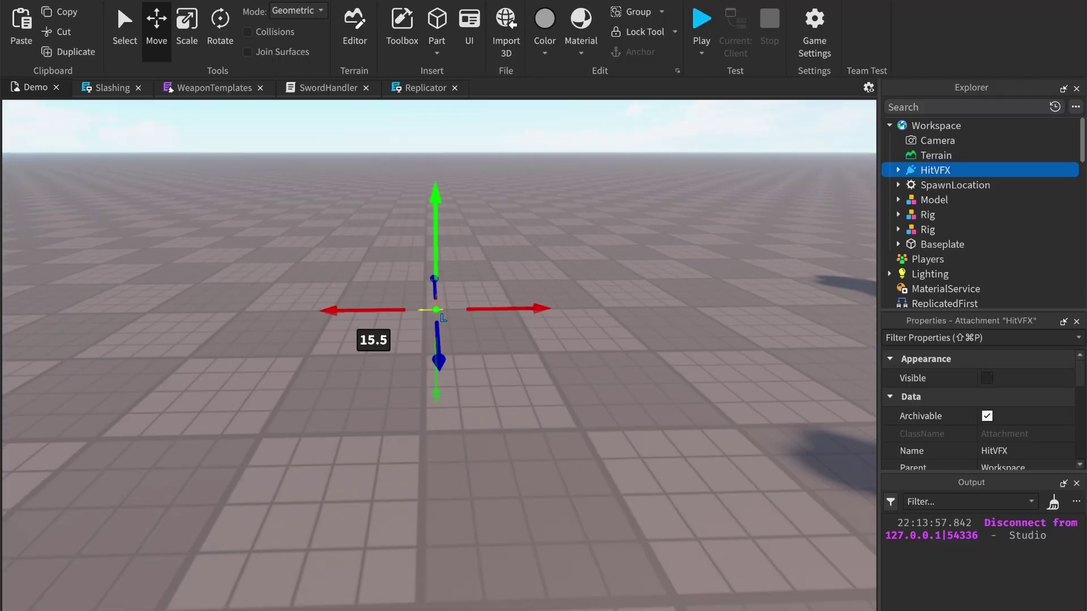
Paste the Debri1, Debri2, Embers1 and Embers2 emitters into the Workspace HitVFX and enable them to preview the effect
right_click(932, 165)
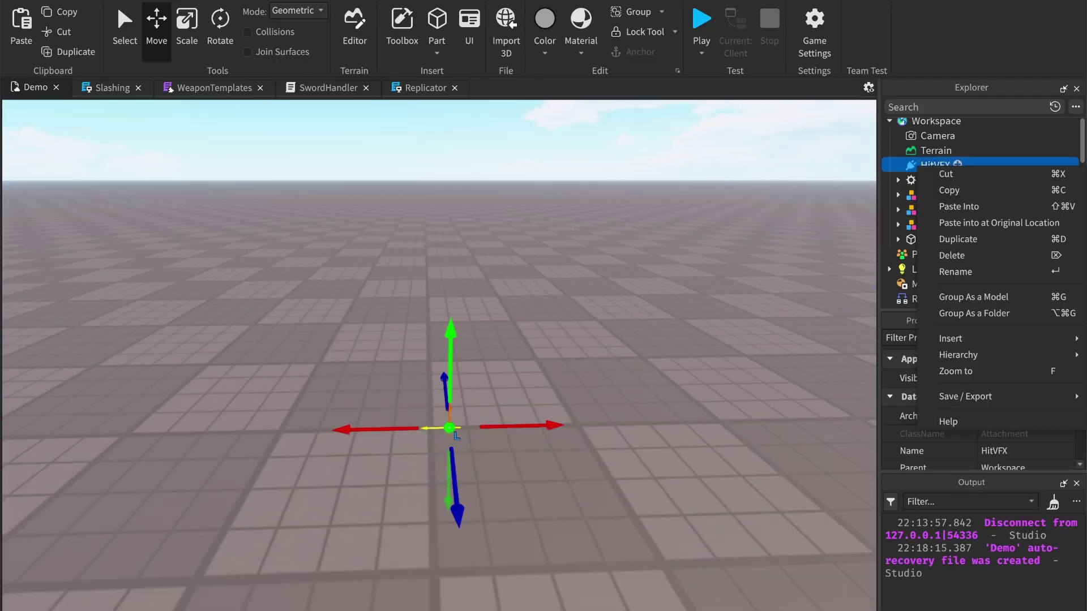
left_click(959, 207)
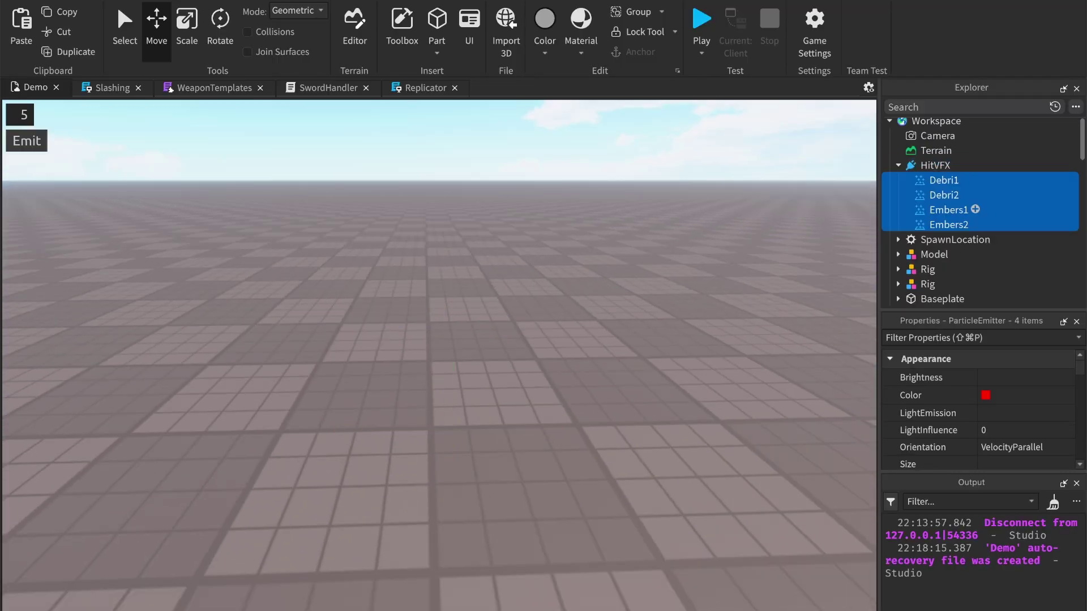
scroll(976, 413, "down", 7)
left_click(986, 414)
left_click(708, 340)
right_click_drag(566, 340, 566, 413)
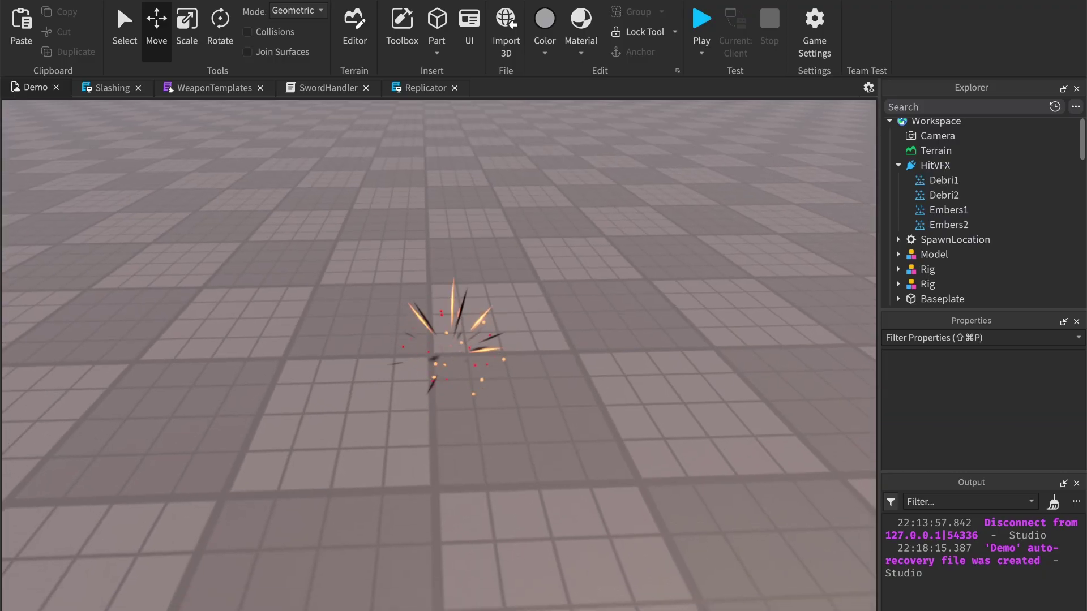
key("w")
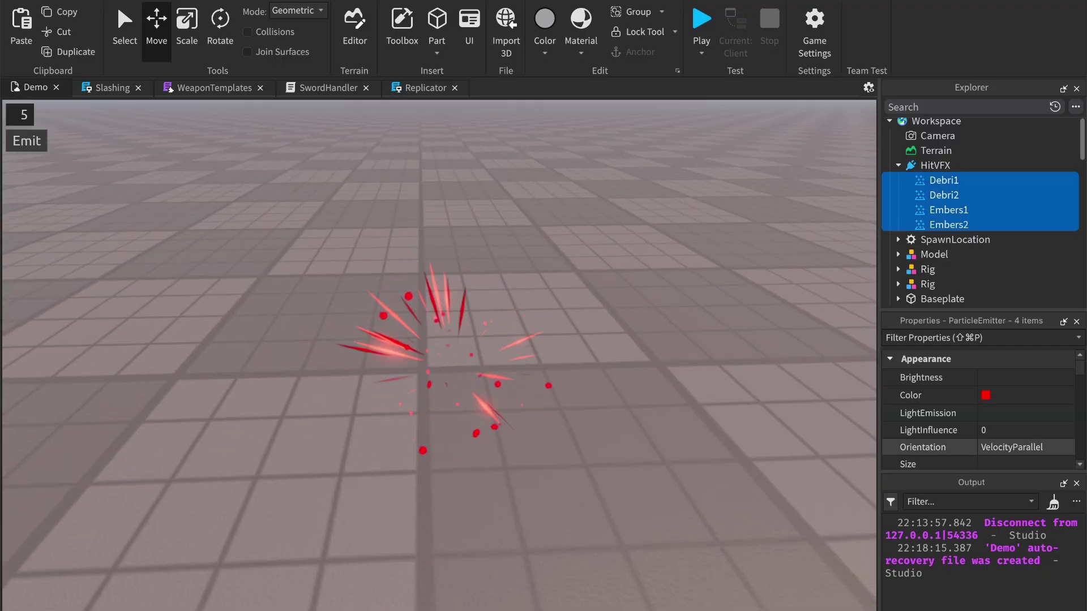
Disable continuous emission on the four particle emitters in the Workspace HitVFX
scroll(985, 448, "down", 7)
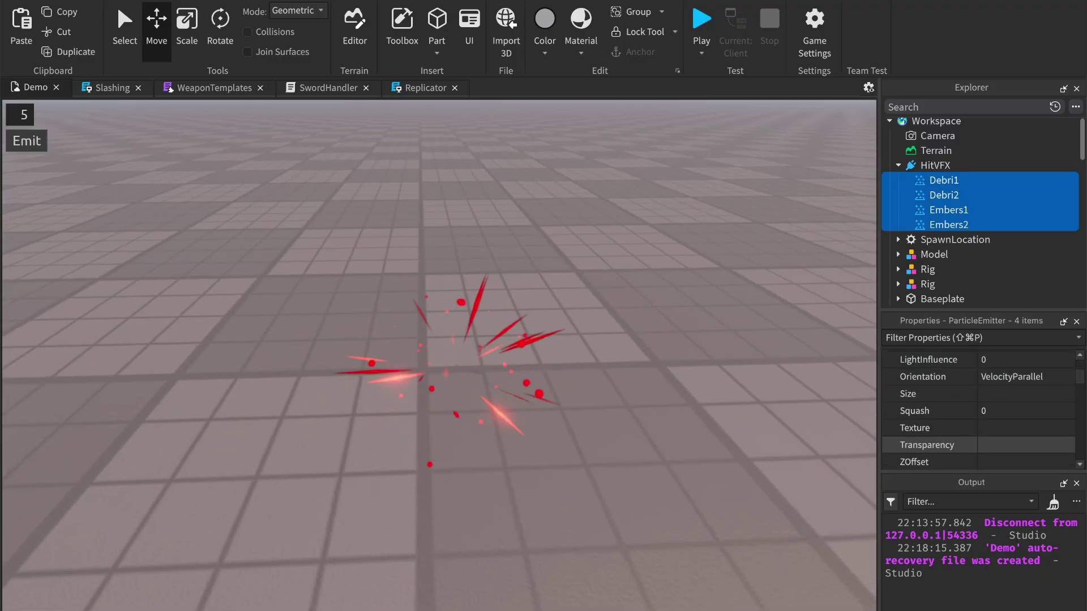
scroll(985, 451, "down", 4)
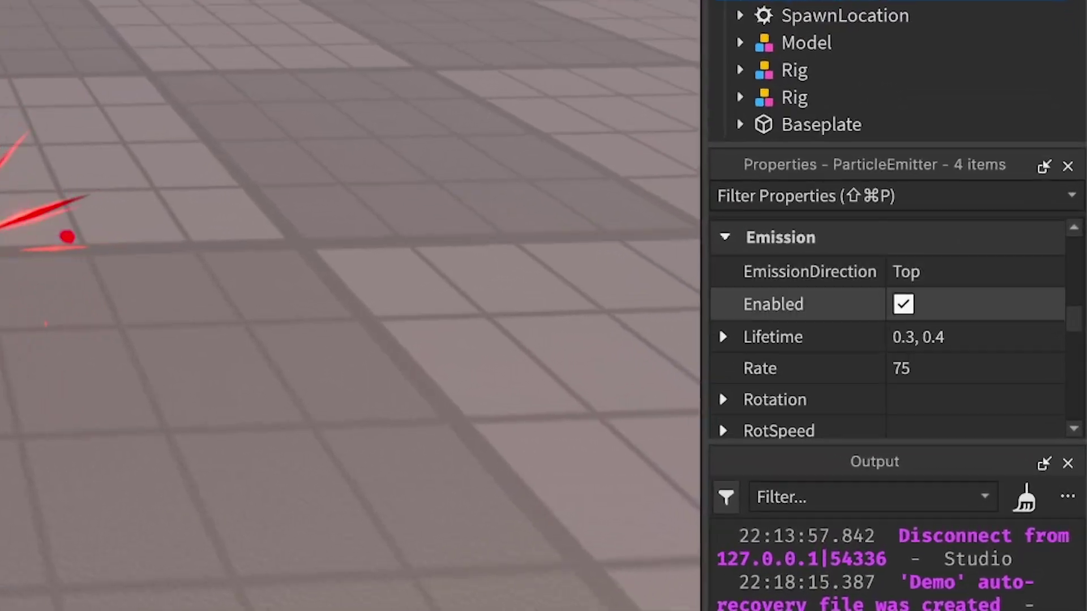
left_click(903, 304)
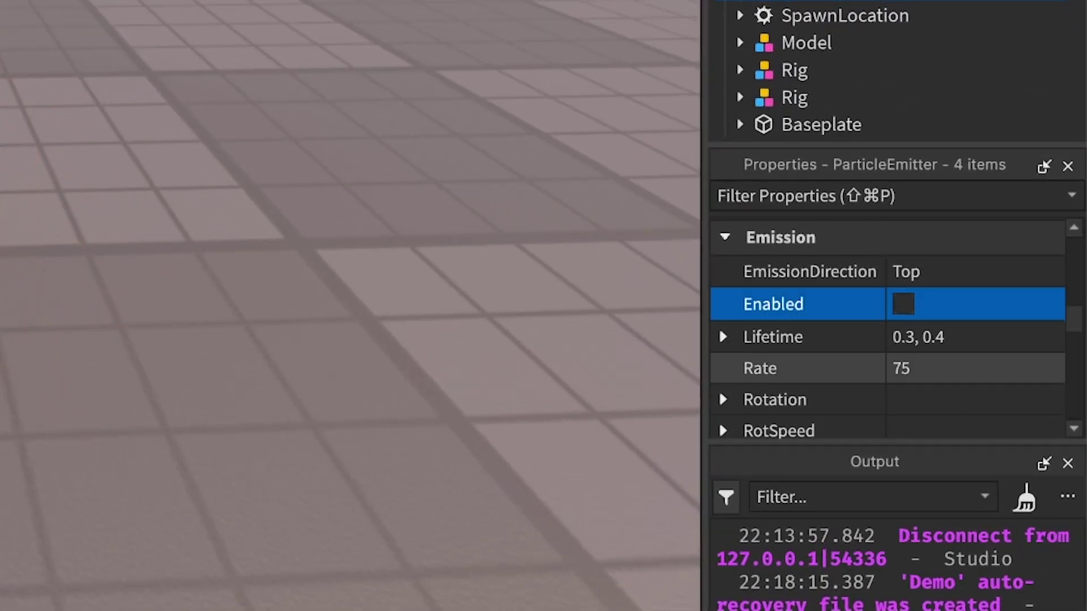
Replace the HitVFX attachment under the Replicator script with the new one from Workspace
scroll(903, 317, "down", 10)
scroll(902, 391, "down", 2)
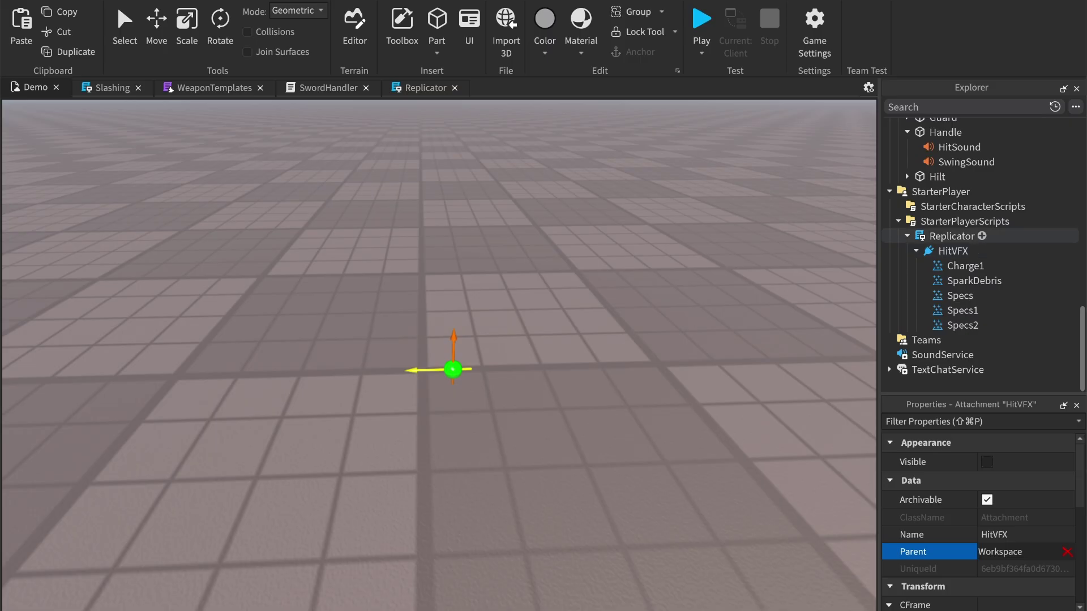
key("Delete")
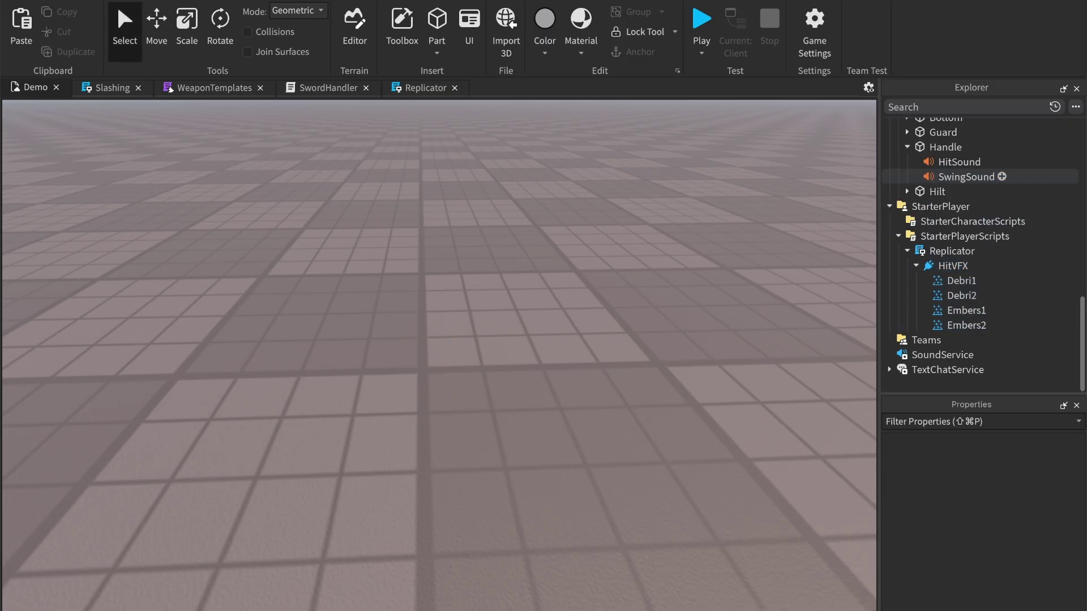
Playtest the new hit effect by attacking the Rig with the Iron Sword
left_click(701, 23)
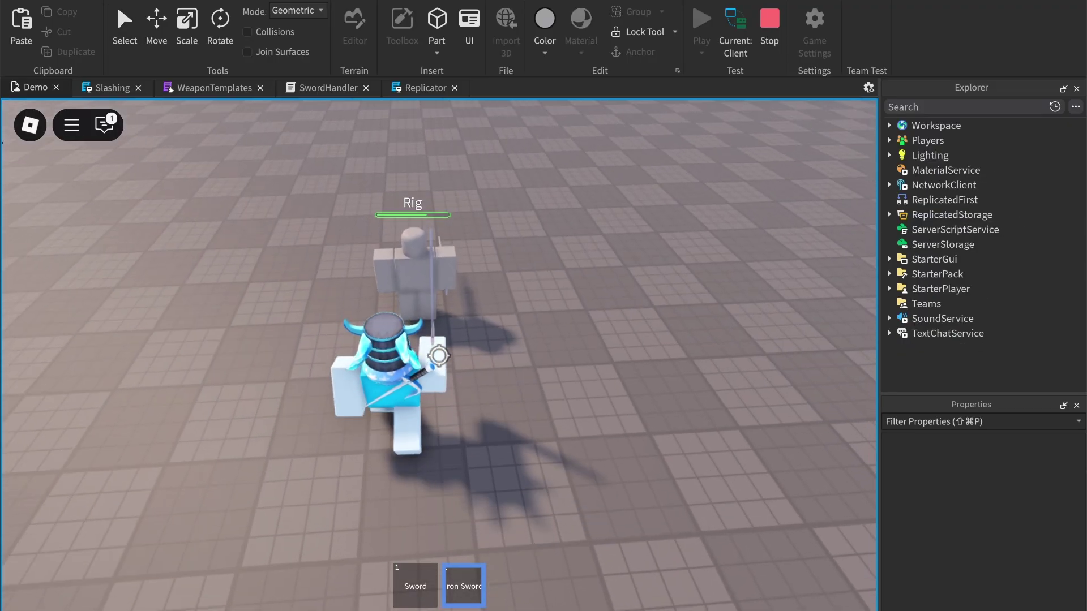
left_click(439, 356)
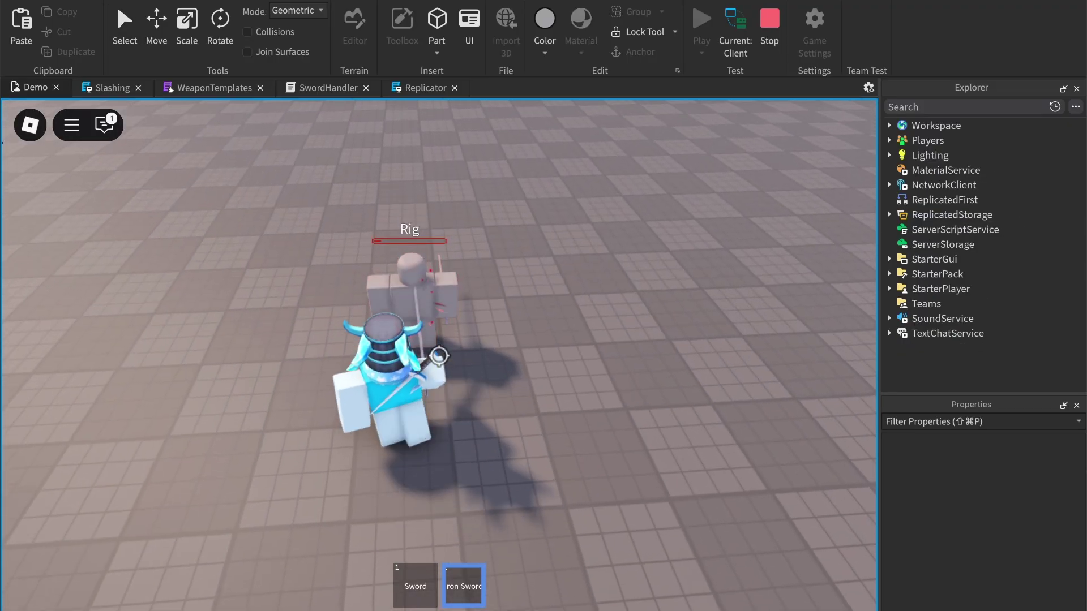
left_click(438, 356)
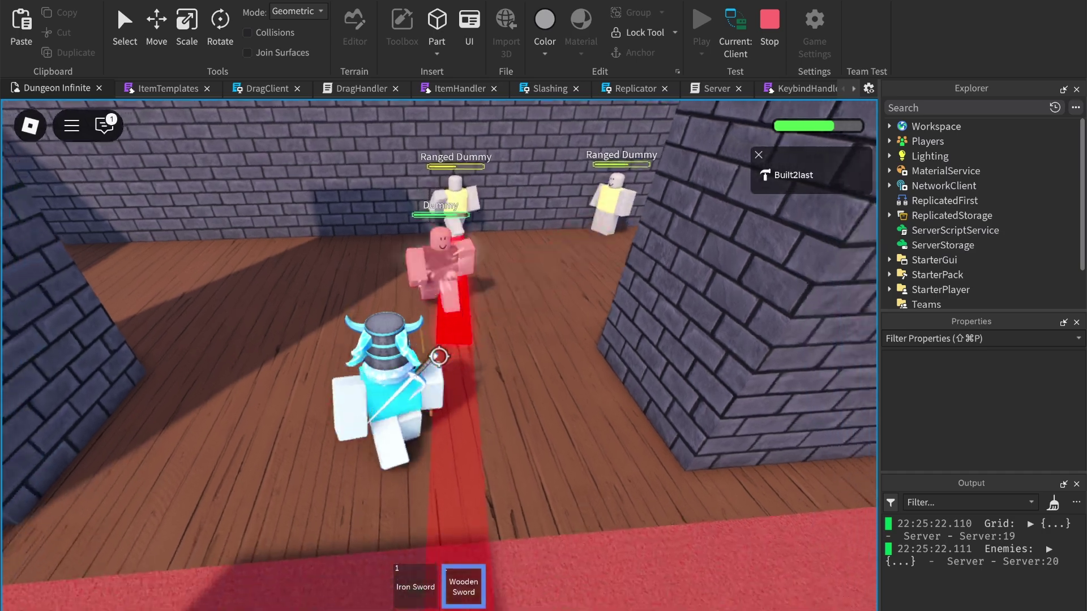
Attack the Dummy with the Wooden Sword in the Dungeon Infinite playtest
key("s")
left_click(439, 356)
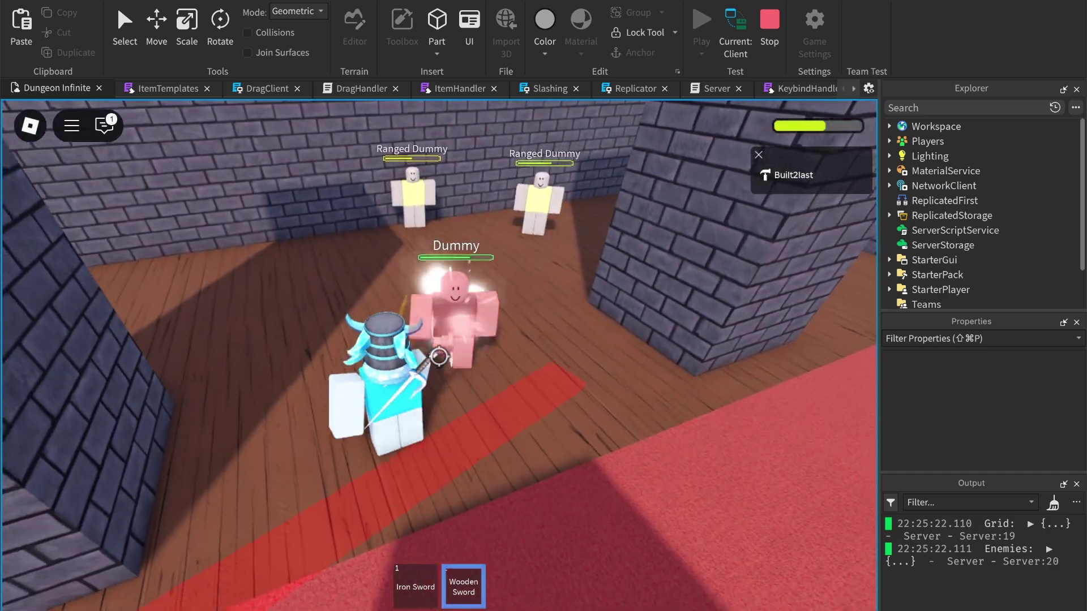